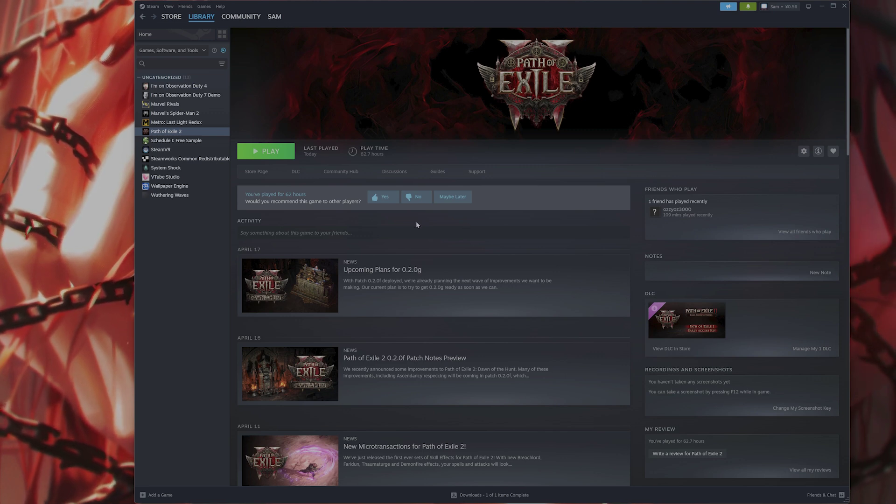
Step: Launch Path of Exile 2 and uncheck Dynamic Resolution in the Graphics options
{"action": "left_click", "coordinate": [279, 153]}
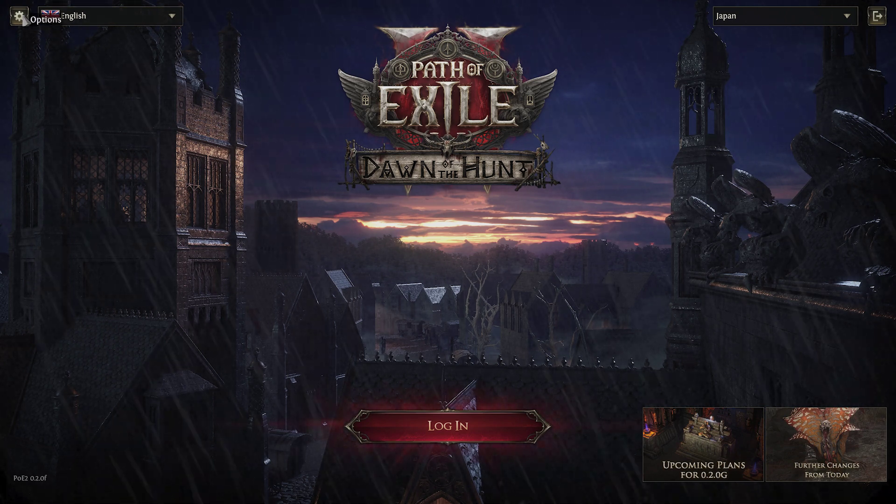
{"action": "left_click", "coordinate": [19, 16]}
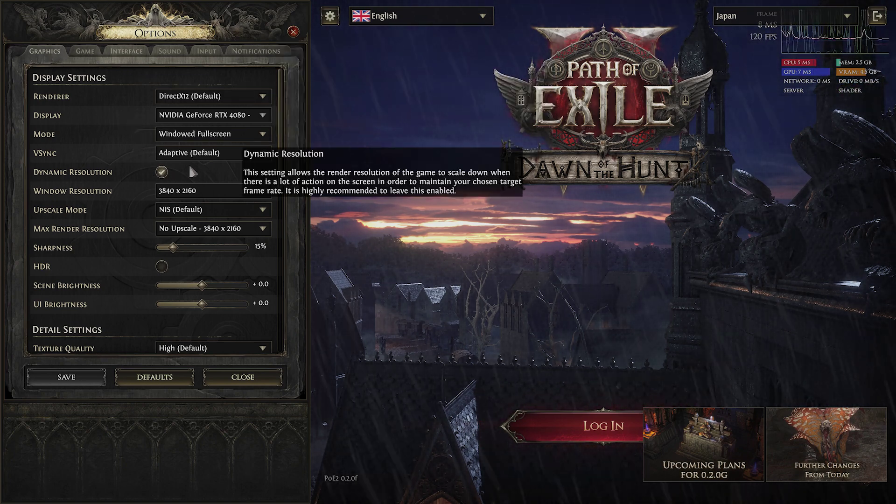
{"action": "left_click", "coordinate": [161, 172]}
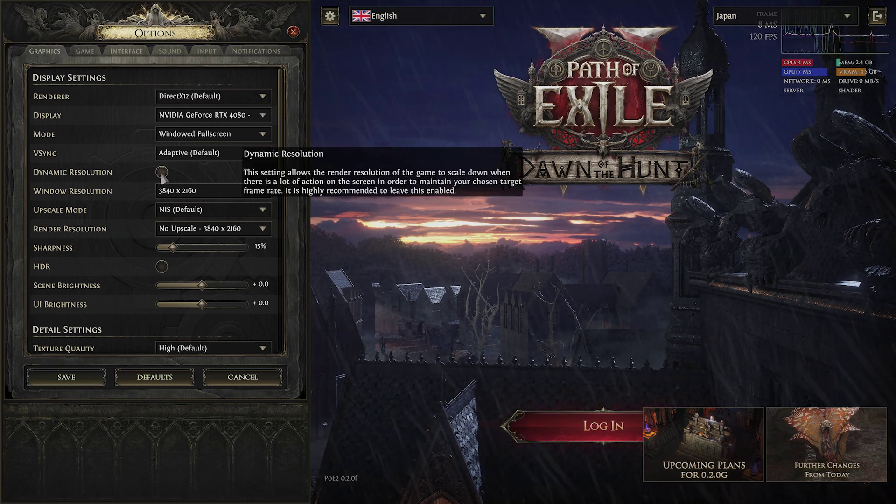
Step: Switch Lighting to Shadows, then back to Shadows + Global Illumination
{"action": "scroll", "coordinate": [127, 187], "scroll_direction": "down", "scroll_amount": 5}
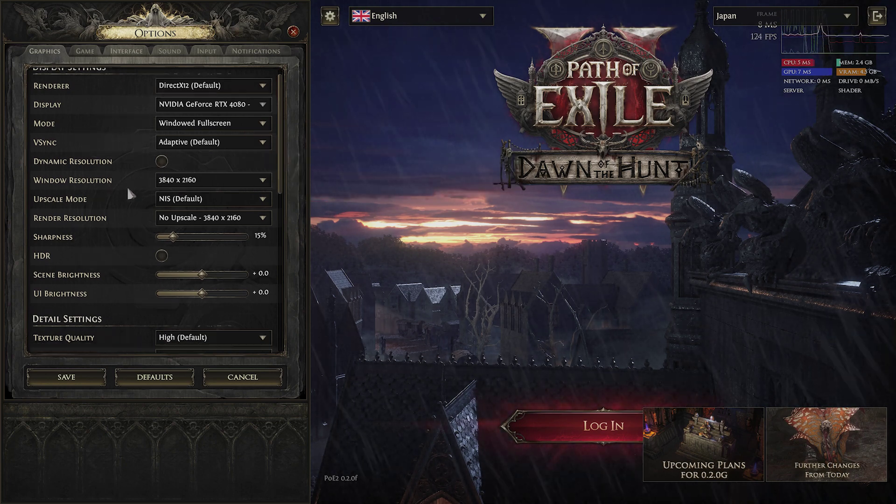
{"action": "scroll", "coordinate": [129, 193], "scroll_direction": "down", "scroll_amount": 10}
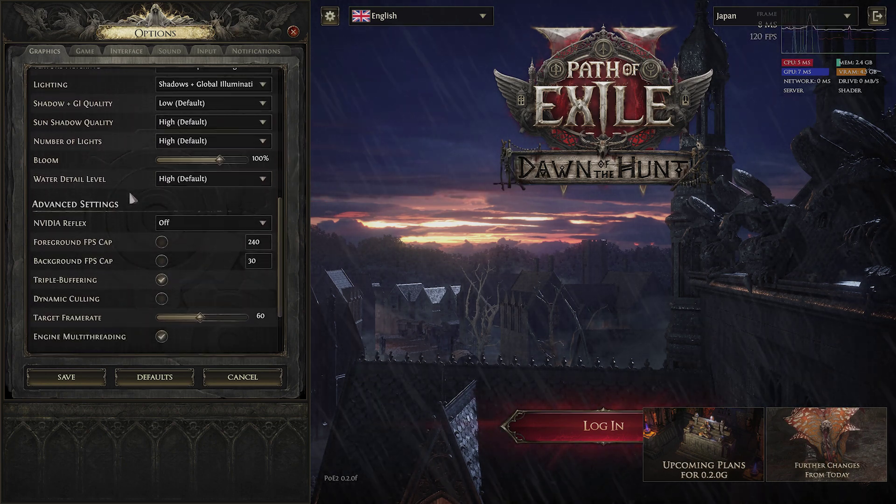
{"action": "scroll", "coordinate": [135, 196], "scroll_direction": "up", "scroll_amount": 7}
{"action": "left_click", "coordinate": [239, 211]}
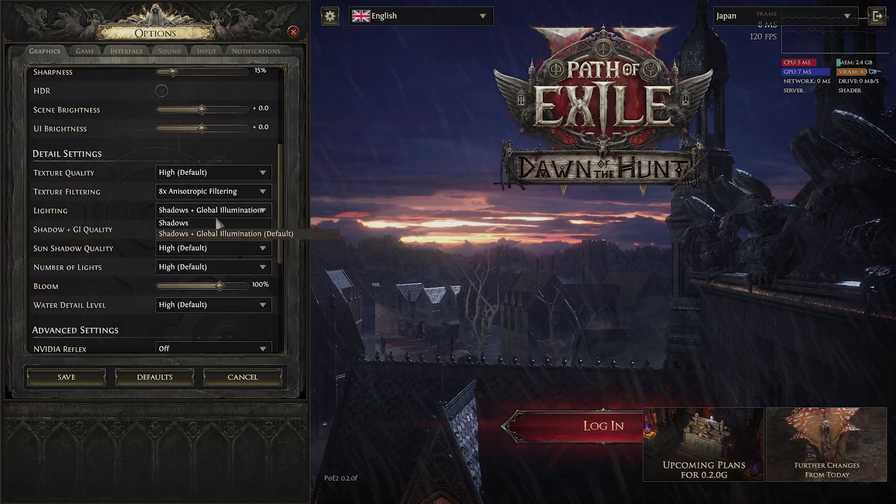
{"action": "left_click", "coordinate": [187, 223]}
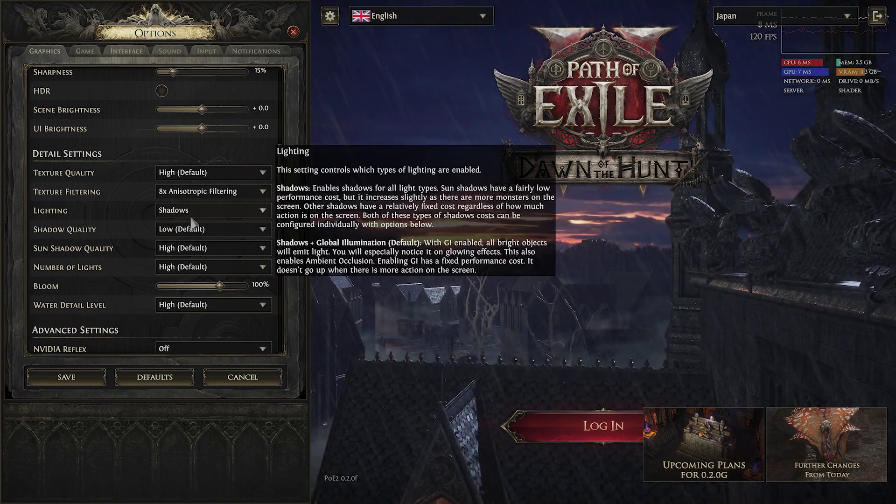
{"action": "left_click", "coordinate": [191, 213]}
{"action": "left_click", "coordinate": [190, 222]}
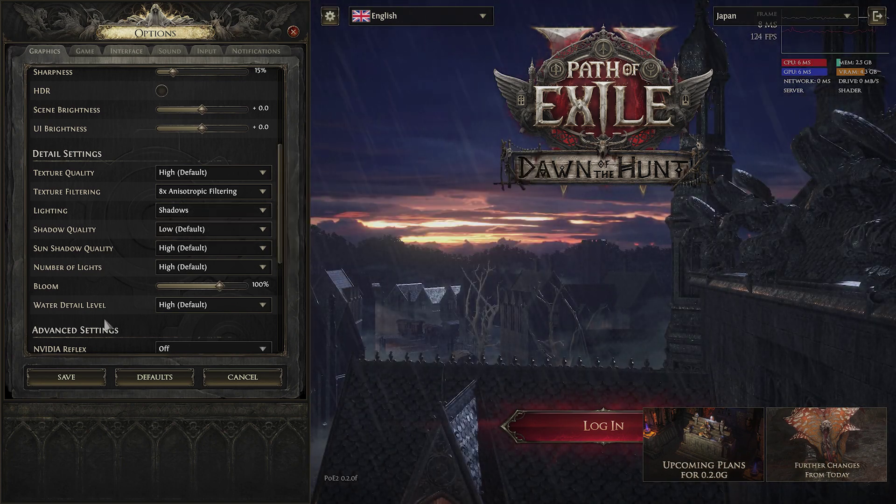
{"action": "left_click", "coordinate": [203, 211]}
{"action": "left_click", "coordinate": [205, 233]}
{"action": "scroll", "coordinate": [99, 234], "scroll_direction": "up", "scroll_amount": 5}
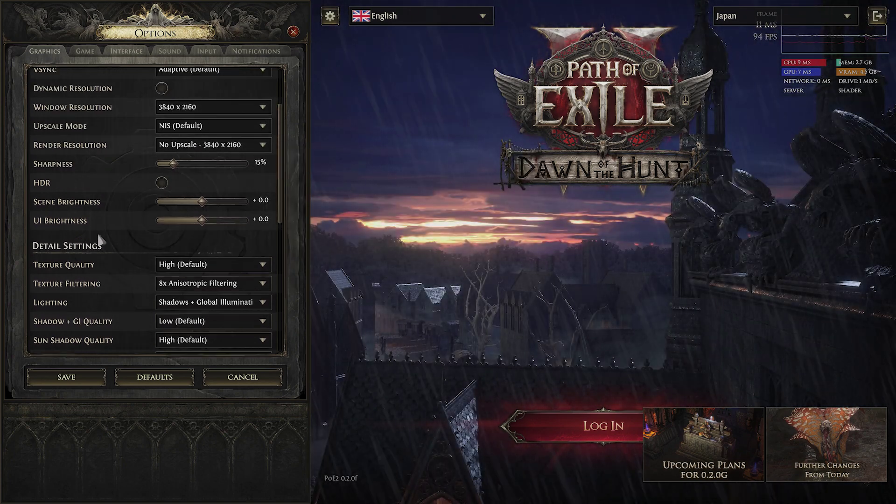
{"action": "scroll", "coordinate": [161, 250], "scroll_direction": "up", "scroll_amount": 1}
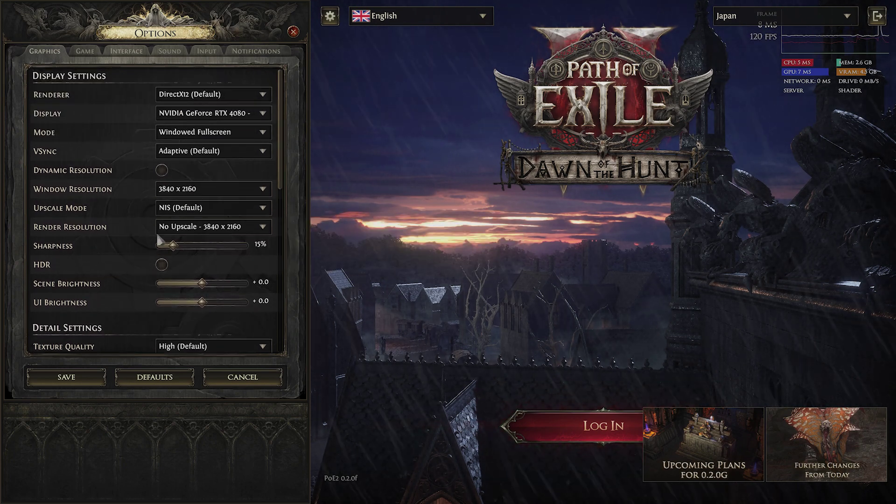
Step: Re-check Dynamic Resolution and minimize the Steam library window
{"action": "left_click", "coordinate": [162, 172]}
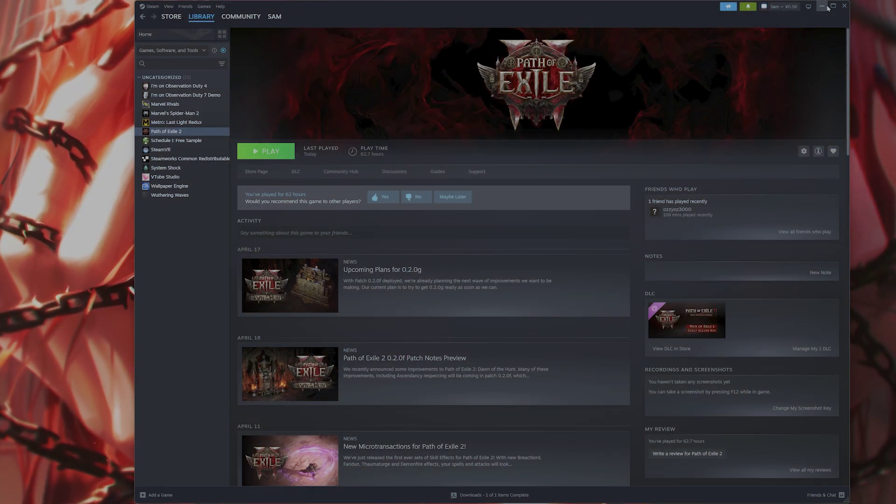
{"action": "left_click", "coordinate": [822, 6]}
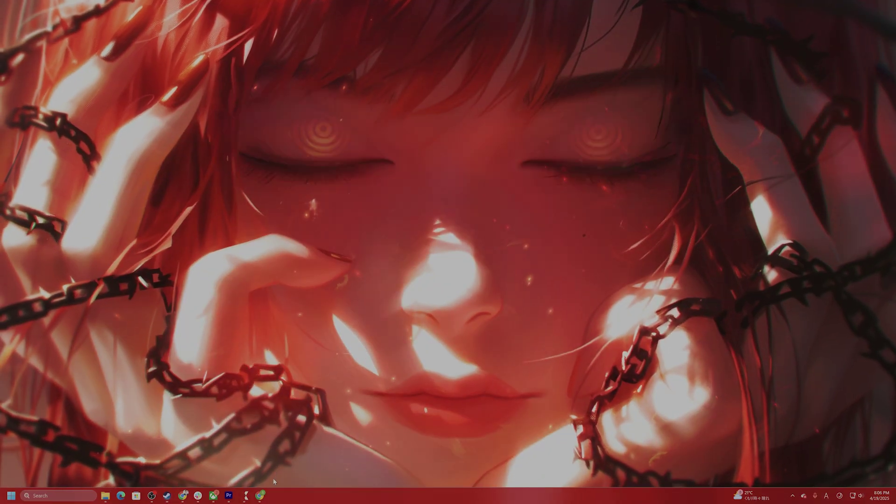
Step: Open File Explorer on Local Disk (C:) and bring up the desktop's display settings
{"action": "left_click", "coordinate": [105, 496]}
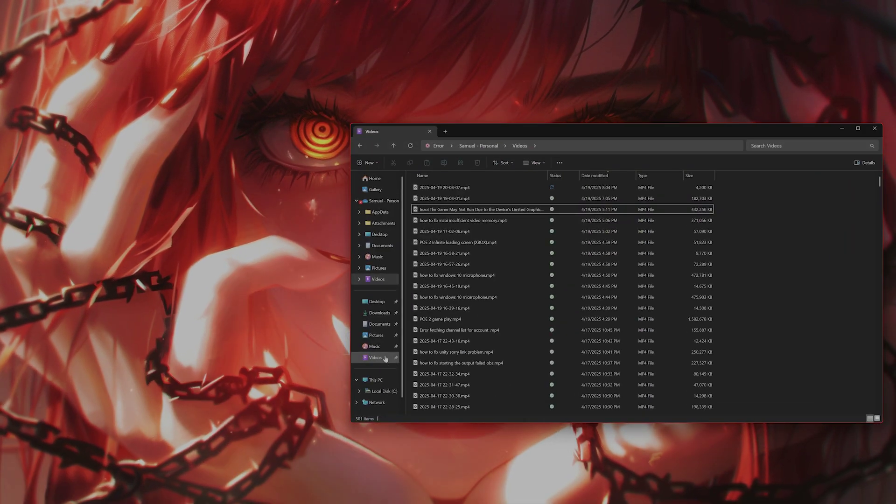
{"action": "left_click", "coordinate": [383, 391]}
{"action": "right_click", "coordinate": [274, 182]}
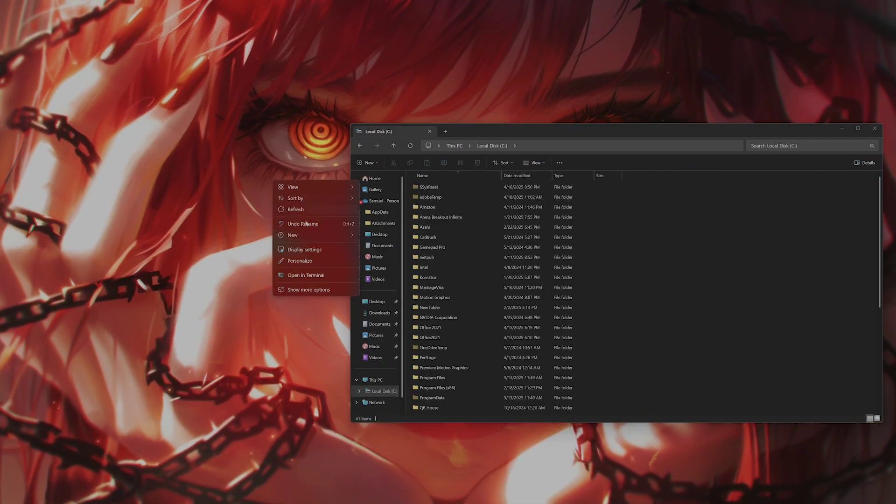
{"action": "left_click", "coordinate": [320, 250]}
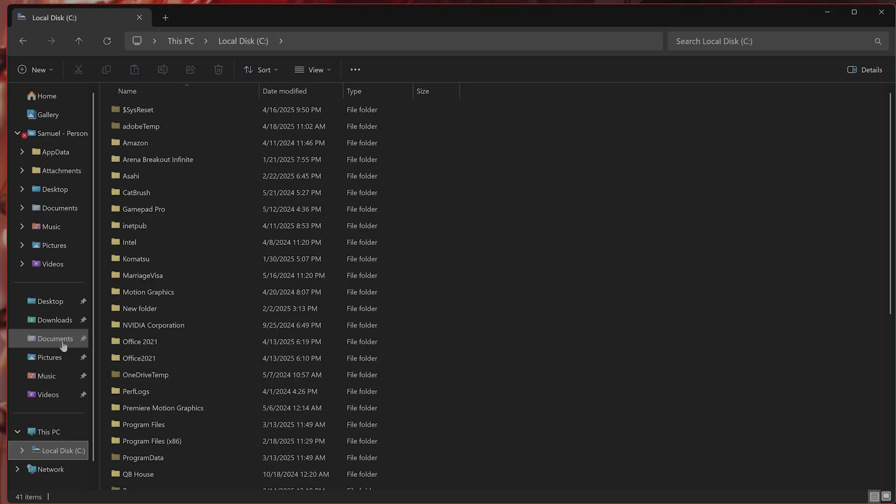
Step: Open poe2_production_Config.ini from Documents > My Games > Path of Exile 2 in Notepad
{"action": "left_click", "coordinate": [64, 345]}
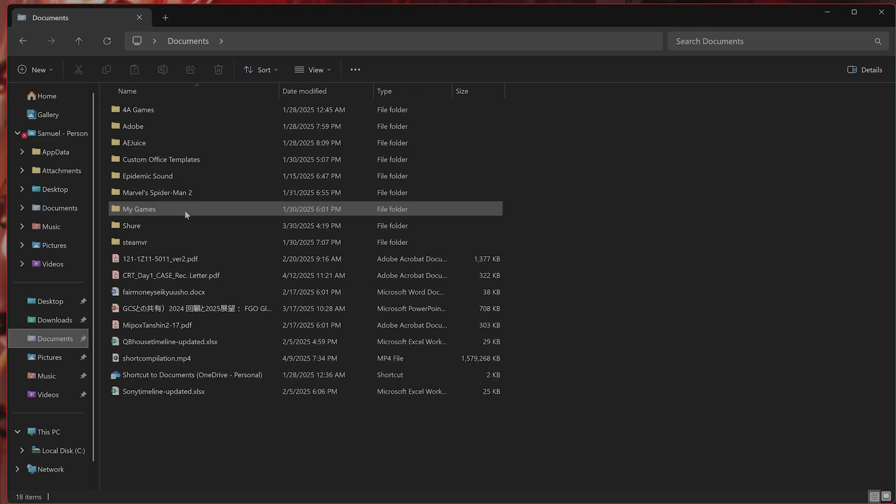
{"action": "double_click", "coordinate": [185, 213]}
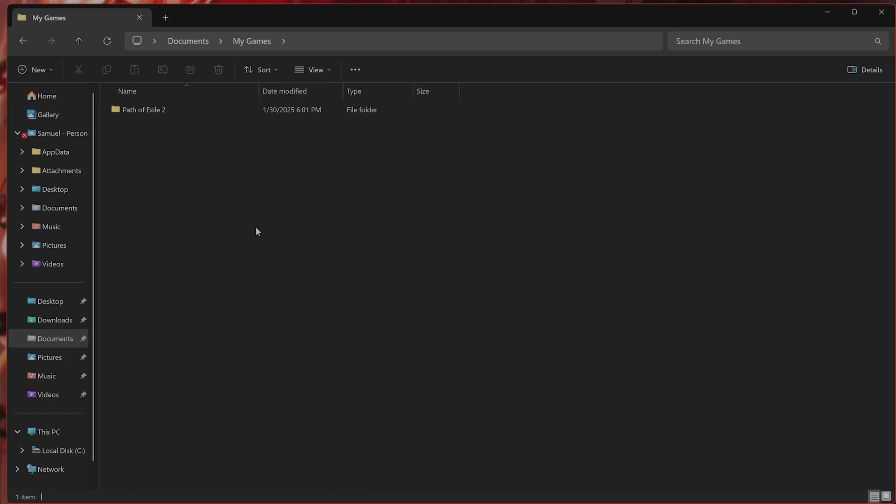
{"action": "double_click", "coordinate": [157, 110]}
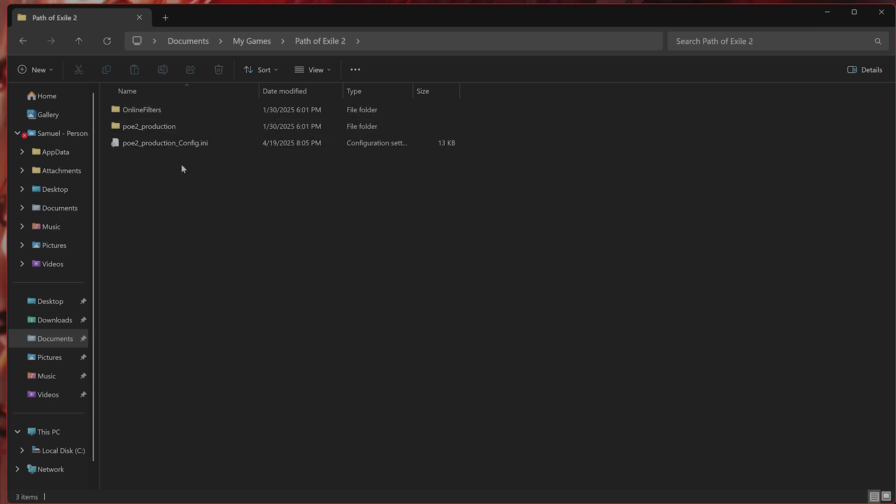
{"action": "left_click", "coordinate": [185, 146]}
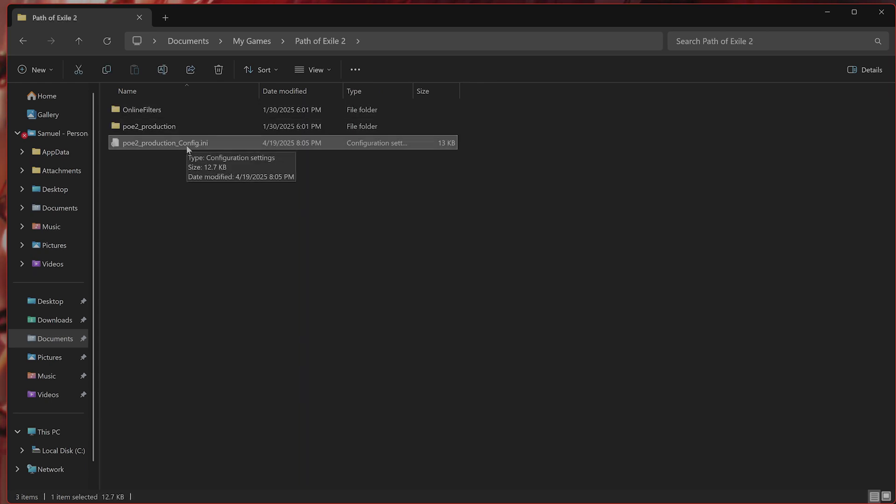
{"action": "right_click", "coordinate": [186, 144]}
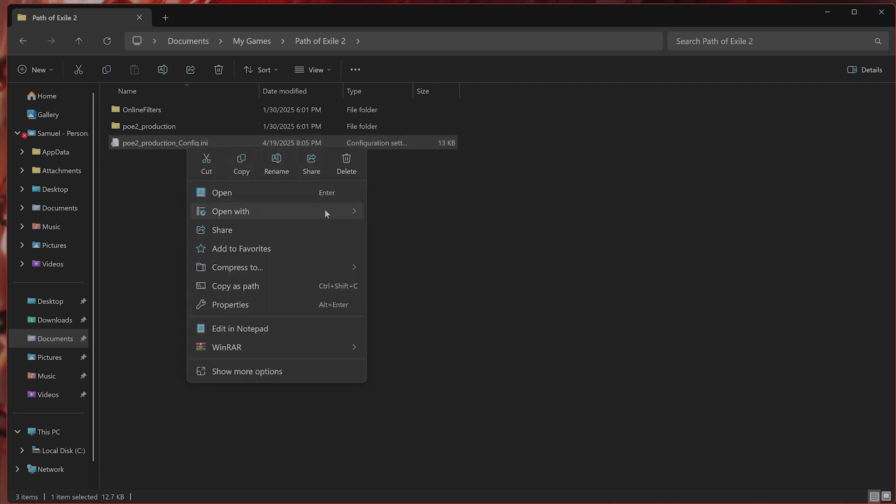
{"action": "mouse_move", "coordinate": [325, 209]}
{"action": "left_click", "coordinate": [418, 214]}
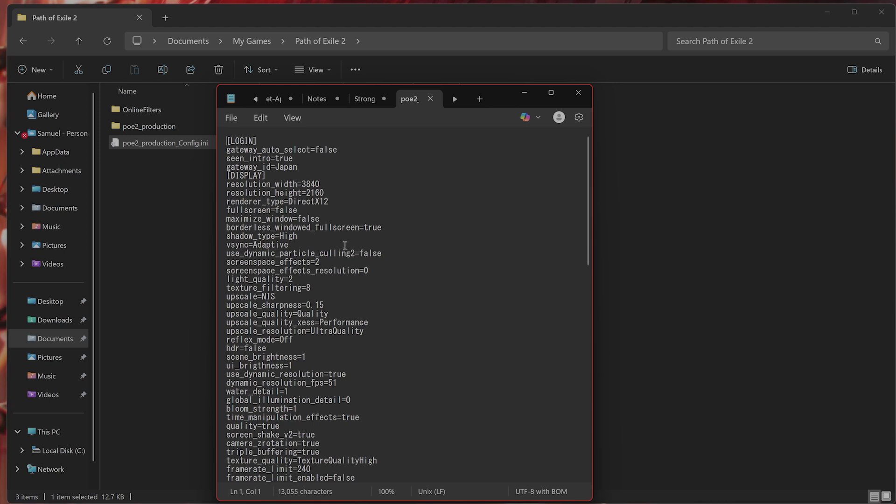
Step: Search the config file for 'render' to find the renderer_type line
{"action": "scroll", "coordinate": [345, 245], "scroll_direction": "down", "scroll_amount": 5}
{"action": "scroll", "coordinate": [327, 233], "scroll_direction": "up", "scroll_amount": 4}
{"action": "left_click", "coordinate": [299, 207]}
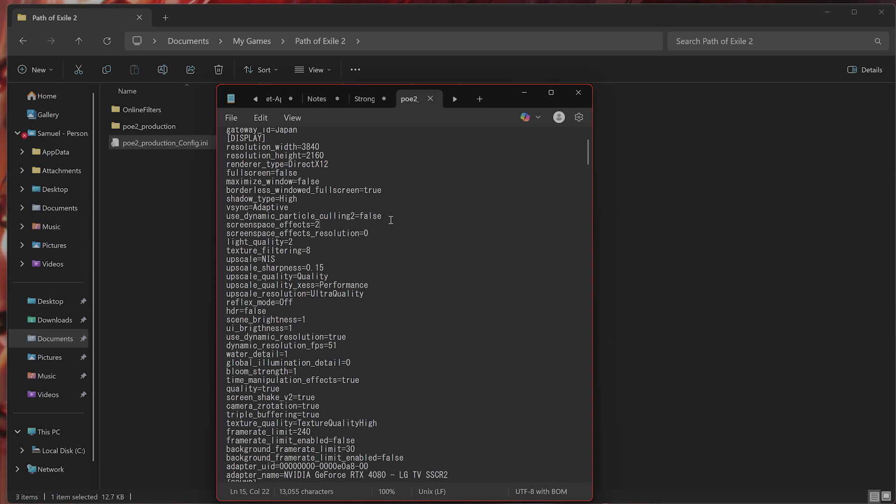
{"action": "key", "text": "ctrl+f"}
{"action": "scroll", "coordinate": [440, 217], "scroll_direction": "down", "scroll_amount": 1}
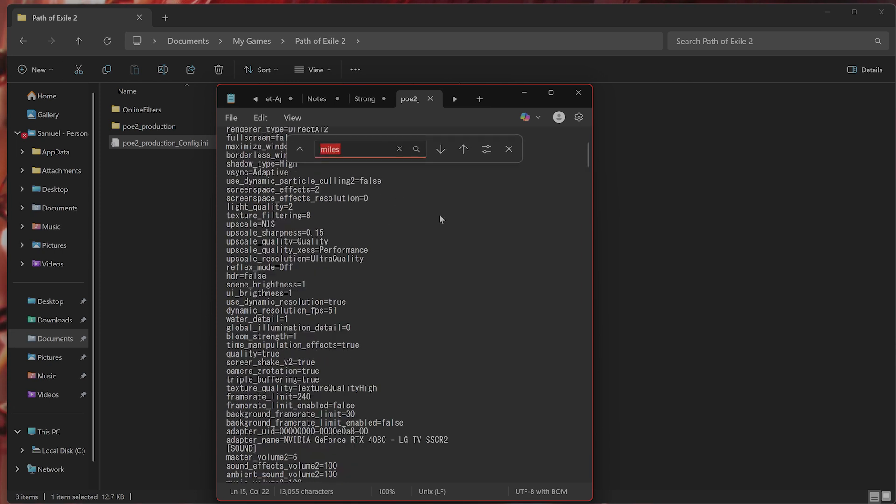
{"action": "type", "text": "render"}
{"action": "key", "text": "Return"}
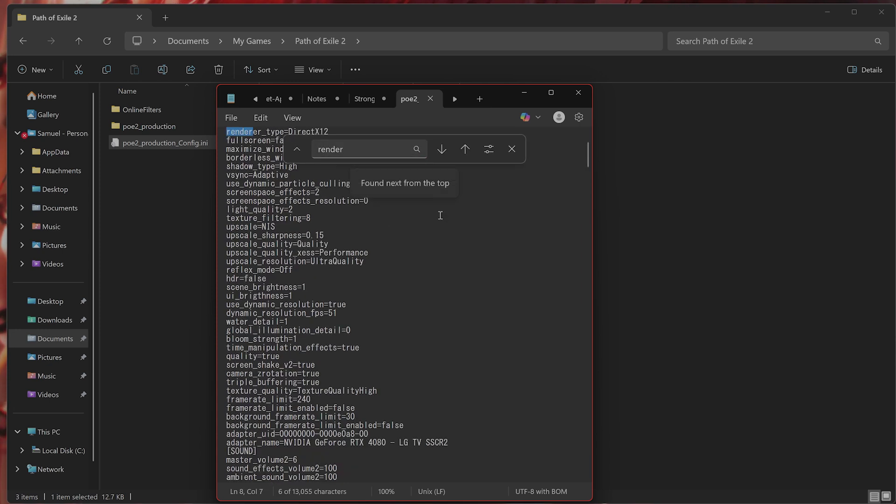
{"action": "left_click", "coordinate": [511, 149]}
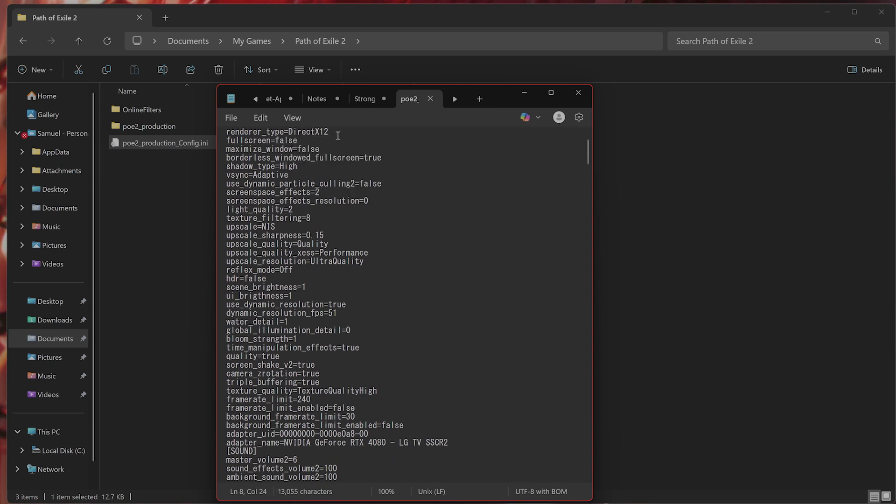
Step: Edit the renderer_type value, then close the file without saving and exit Notepad
{"action": "key", "text": "BackSpace"}
{"action": "type", "text": "1"}
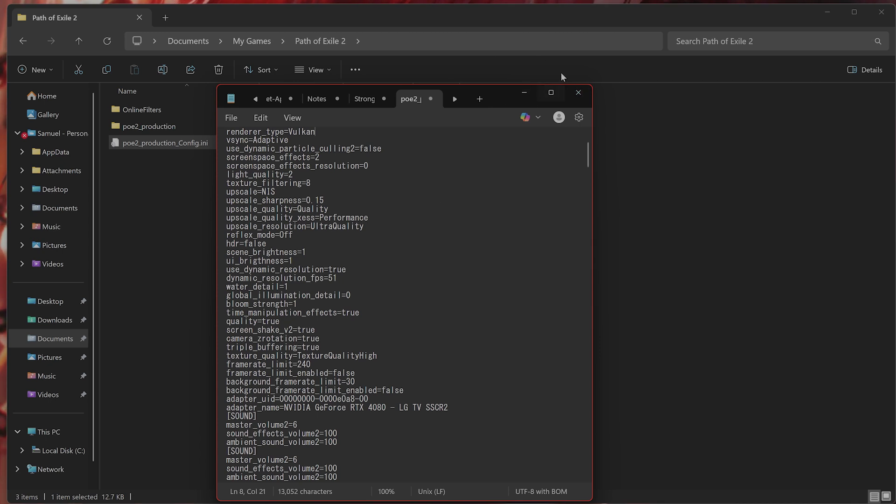
{"action": "left_click", "coordinate": [433, 100]}
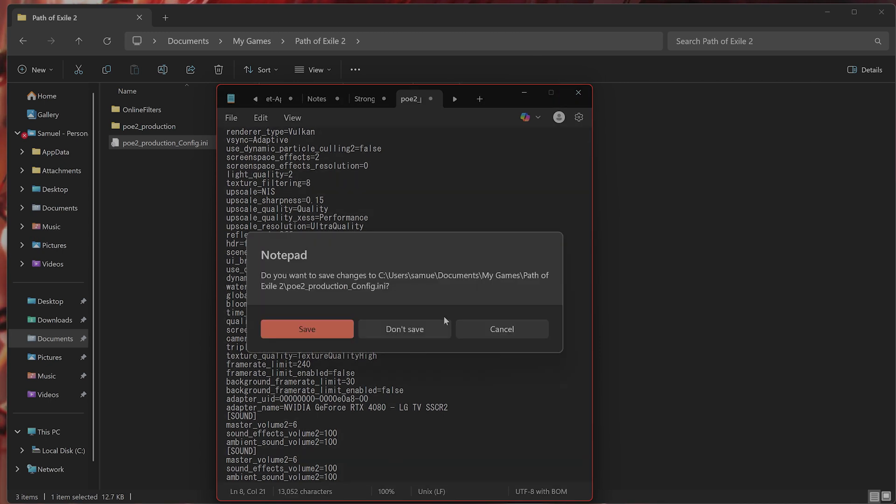
{"action": "left_click", "coordinate": [421, 326]}
{"action": "left_click", "coordinate": [578, 93]}
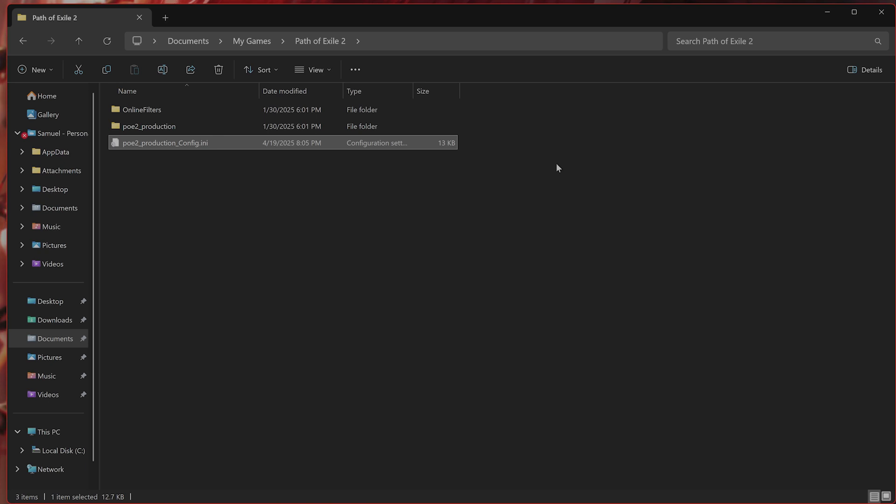
Step: Minimize File Explorer and open Path of Exile 2's Properties in Steam
{"action": "left_click", "coordinate": [833, 15]}
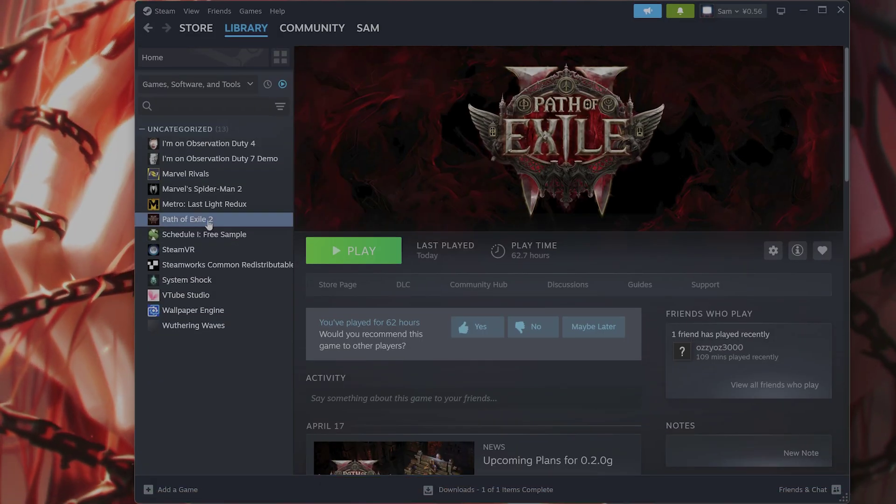
{"action": "right_click", "coordinate": [191, 220]}
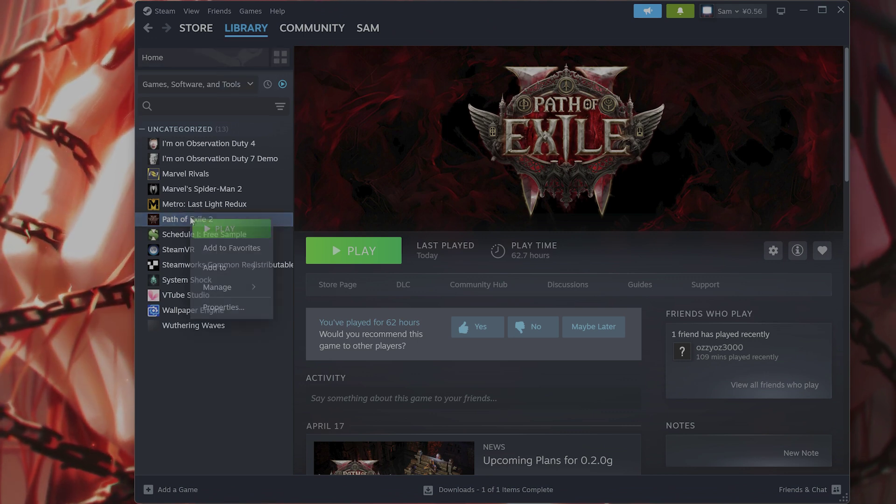
{"action": "left_click", "coordinate": [223, 307]}
Step: Try -dx11 then -vulkan in Launch Options, clear the field, and close the dialog
{"action": "left_click", "coordinate": [458, 216]}
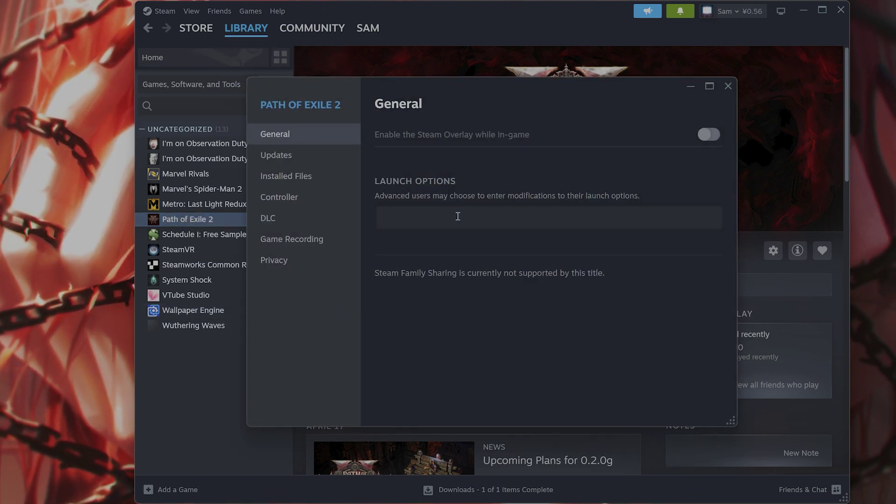
{"action": "type", "text": "-"}
{"action": "type", "text": "dx"}
{"action": "key", "text": "BackSpace"}
{"action": "key", "text": "BackSpace"}
{"action": "key", "text": "BackSpace"}
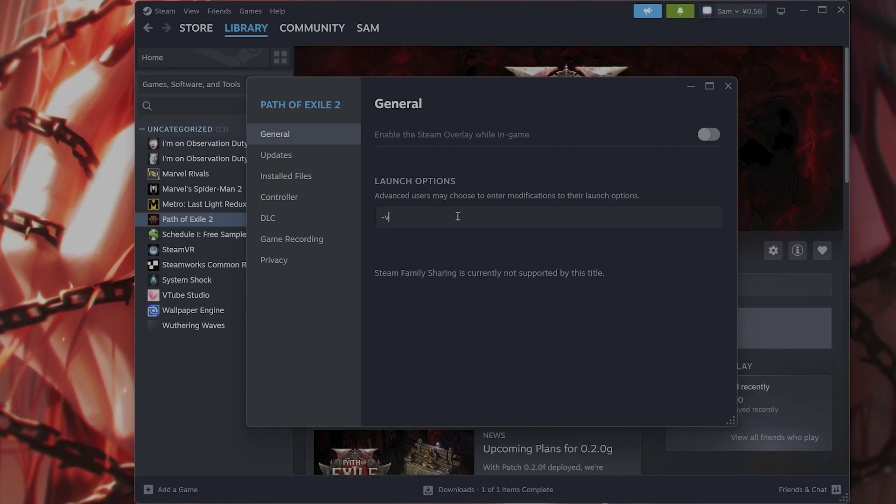
{"action": "type", "text": "vulkan"}
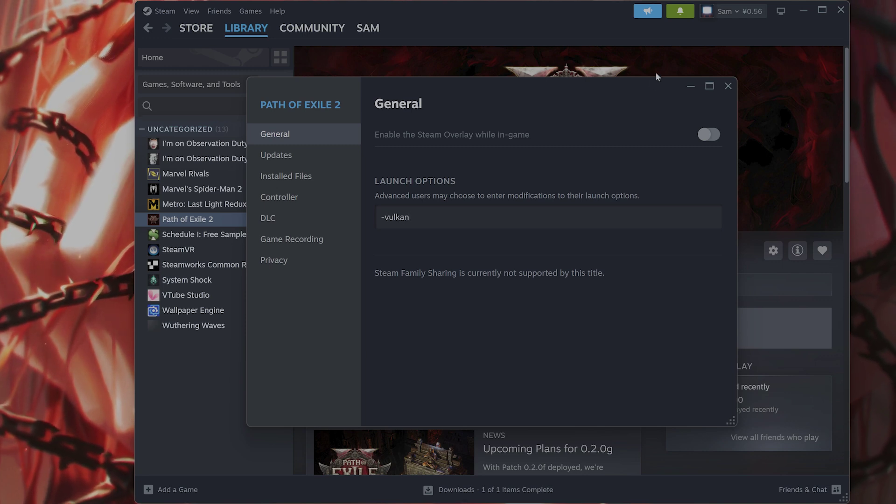
{"action": "key", "text": "ctrl+a"}
{"action": "left_click", "coordinate": [564, 218]}
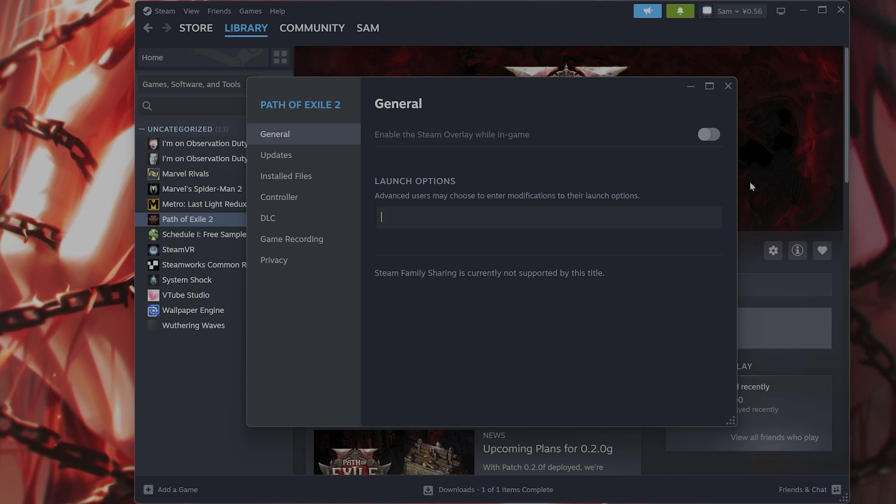
{"action": "key", "text": "Escape"}
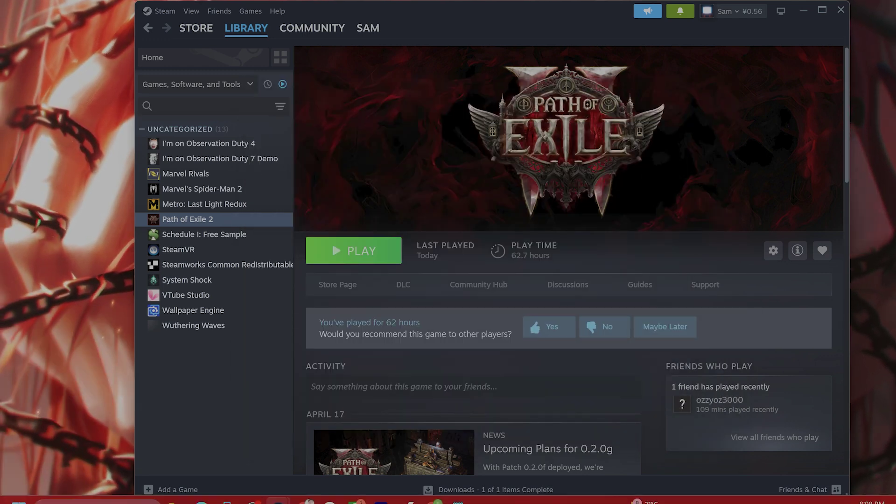
Step: Open NVIDIA App, check Game Ready driver 576.02 on the Drivers page, then minimize it
{"action": "left_click", "coordinate": [119, 493]}
{"action": "type", "text": "nvidia"}
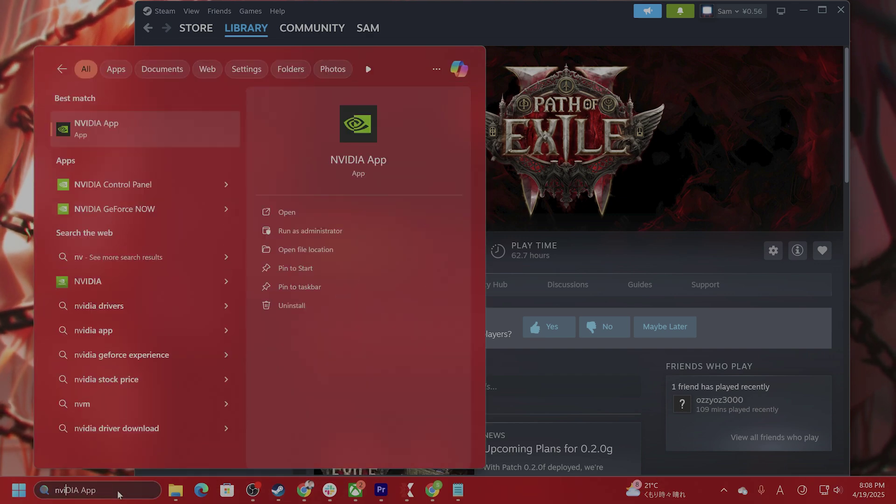
{"action": "key", "text": "Return"}
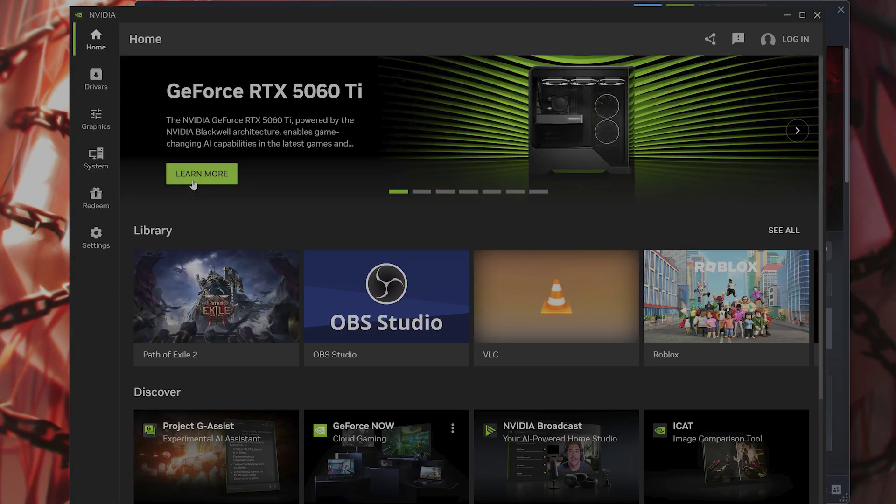
{"action": "left_click", "coordinate": [95, 78]}
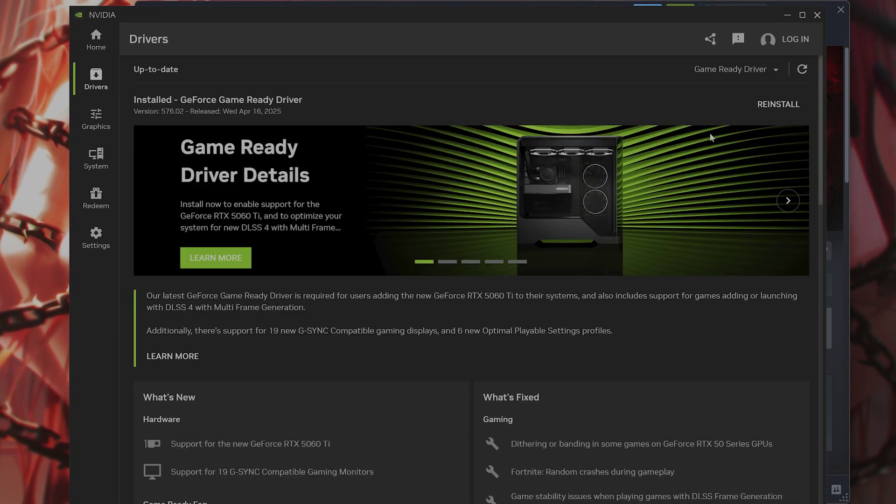
{"action": "left_click", "coordinate": [791, 15]}
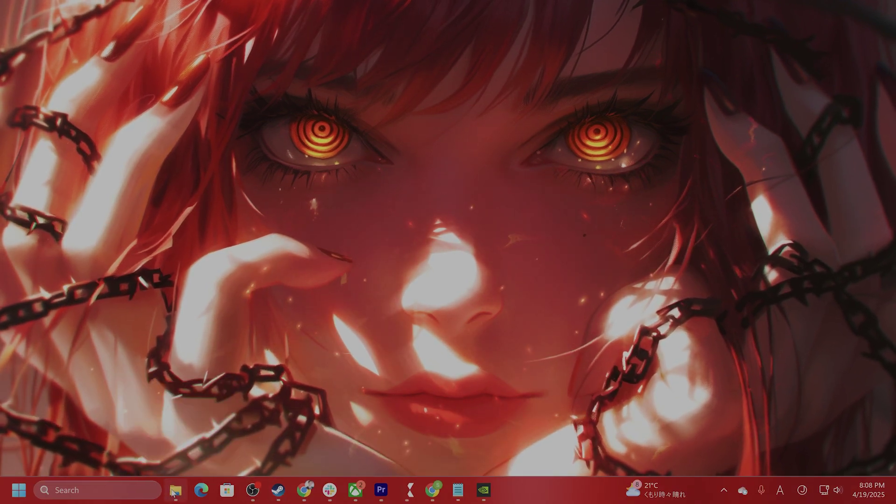
Step: Reopen poe2_production_Config.ini in Notepad from the Path of Exile 2 folder
{"action": "left_click", "coordinate": [173, 493]}
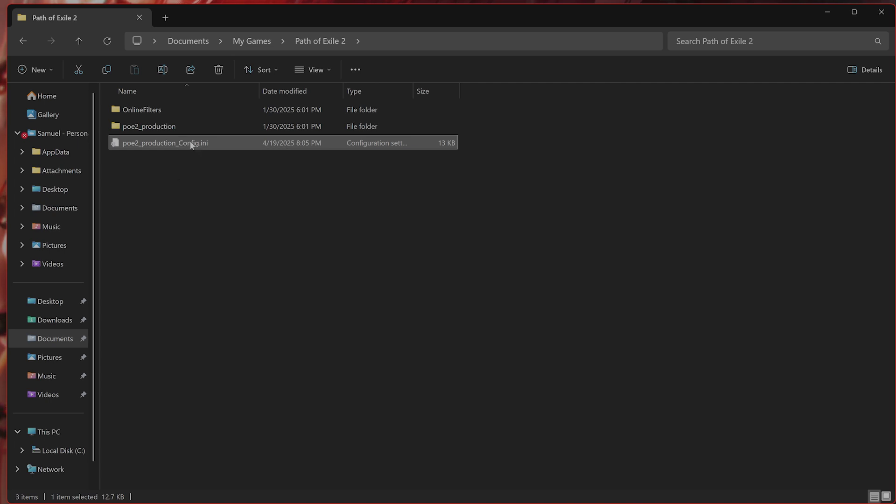
{"action": "right_click", "coordinate": [190, 141]}
{"action": "mouse_move", "coordinate": [340, 208]}
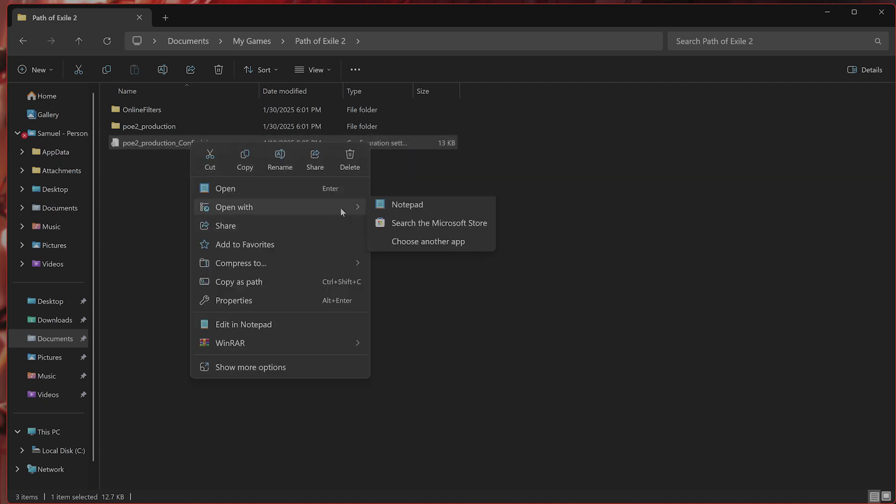
{"action": "left_click", "coordinate": [418, 209]}
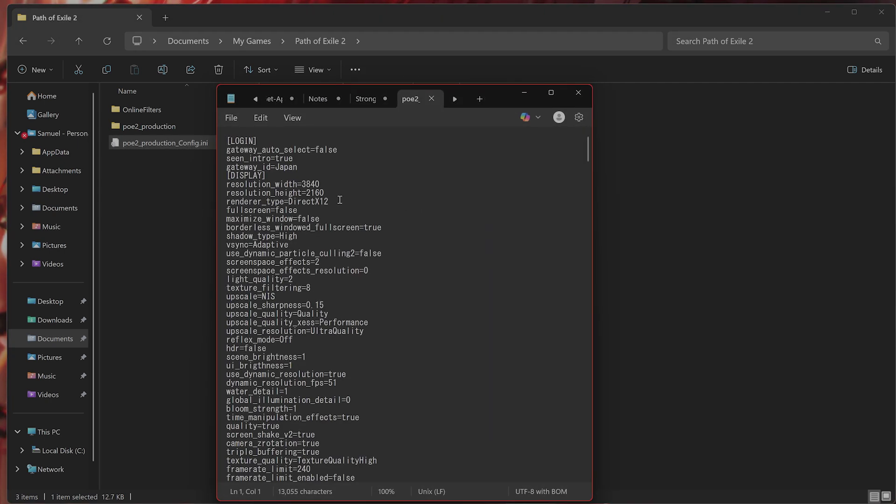
Step: Search for 'engine', select the enabled value of engine_multithreading_mode, then close Notepad and Explorer
{"action": "key", "text": "ctrl+f"}
{"action": "type", "text": "engine"}
{"action": "key", "text": "Return"}
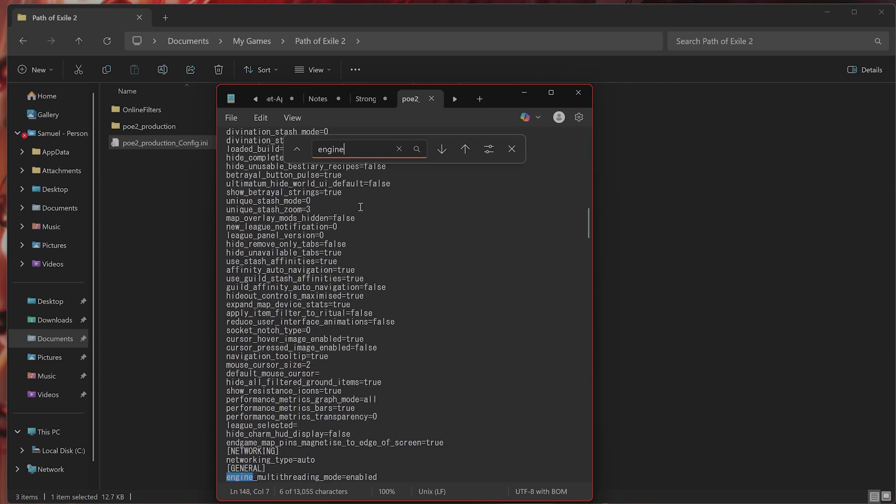
{"action": "left_click", "coordinate": [341, 477]}
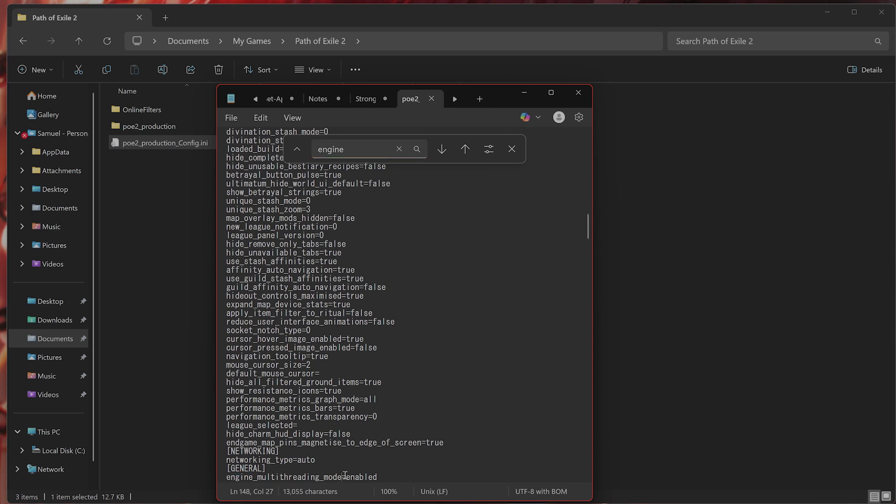
{"action": "left_click_drag", "start_coordinate": [348, 476], "coordinate": [383, 477]}
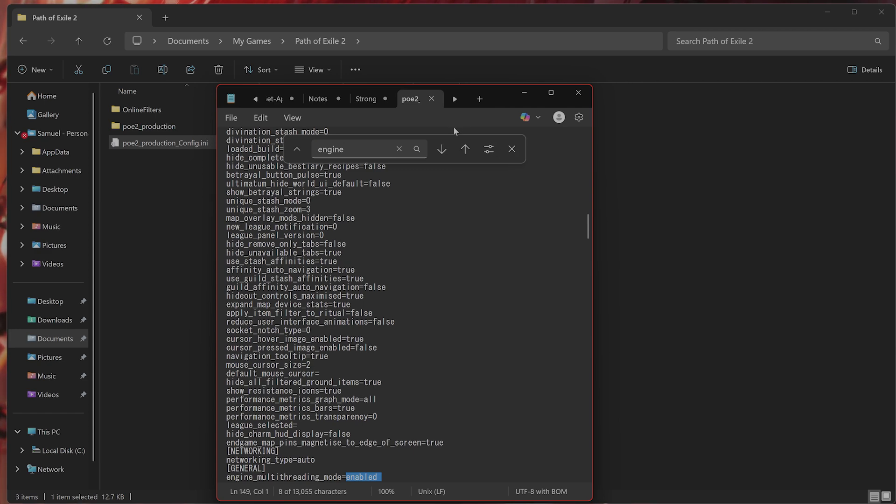
{"action": "left_click", "coordinate": [432, 99]}
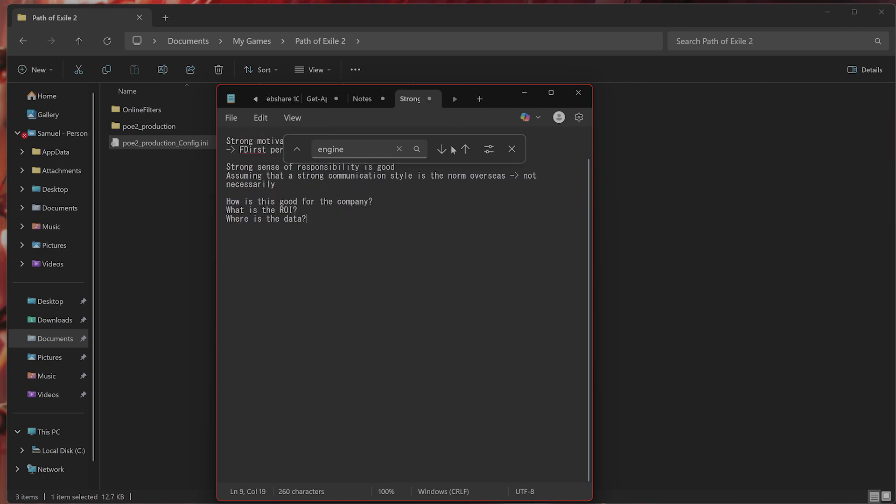
{"action": "left_click", "coordinate": [524, 92]}
{"action": "left_click", "coordinate": [834, 18]}
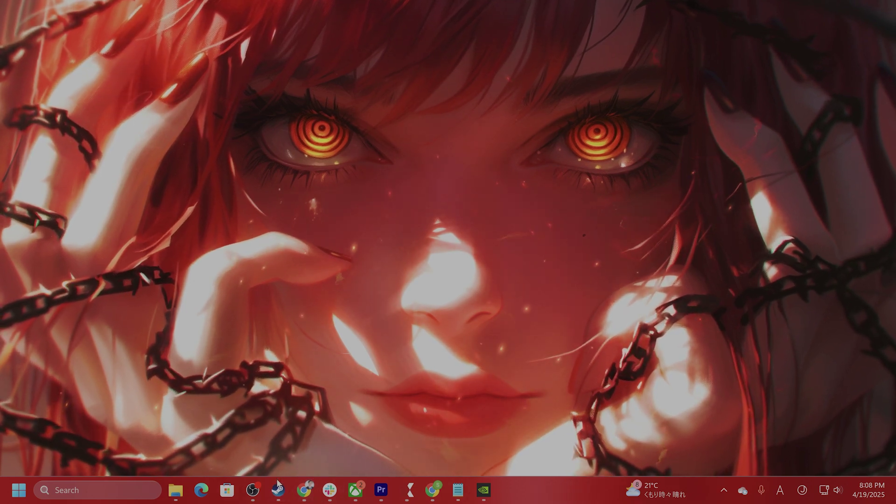
Step: Bring Steam forward and open Path of Exile 2's Properties from the library
{"action": "mouse_move", "coordinate": [279, 493]}
{"action": "left_click", "coordinate": [226, 424]}
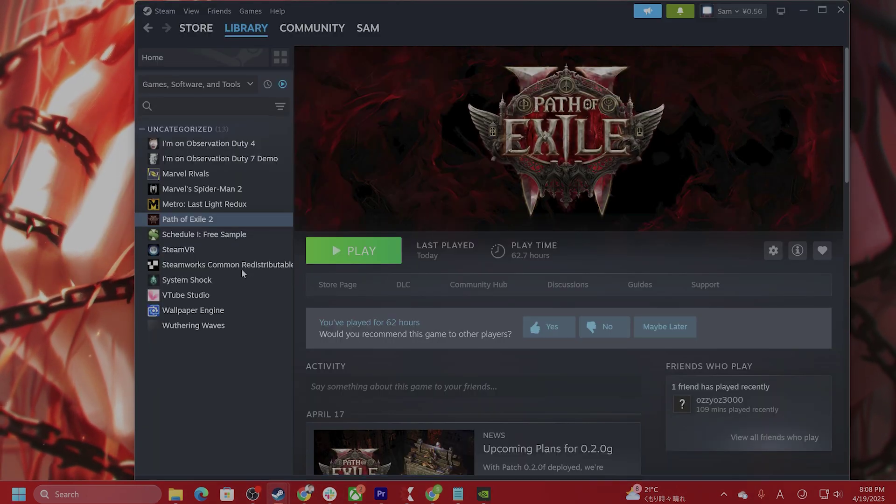
{"action": "right_click", "coordinate": [207, 219]}
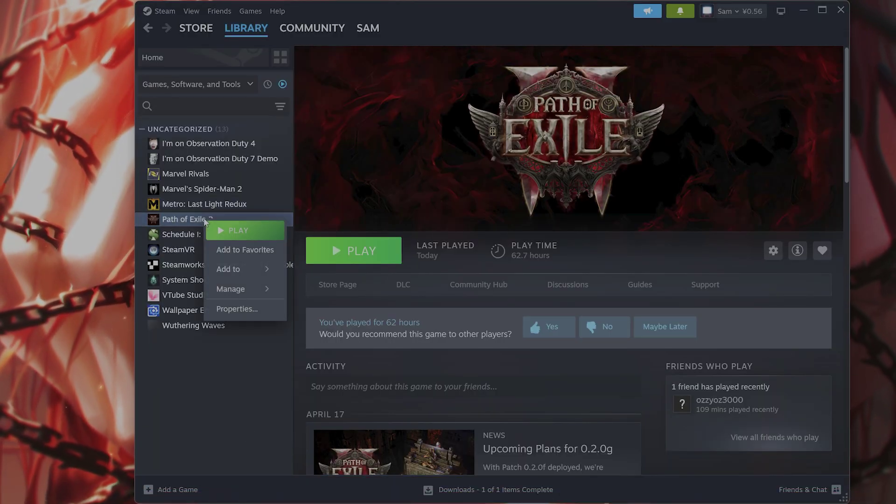
{"action": "left_click", "coordinate": [237, 309]}
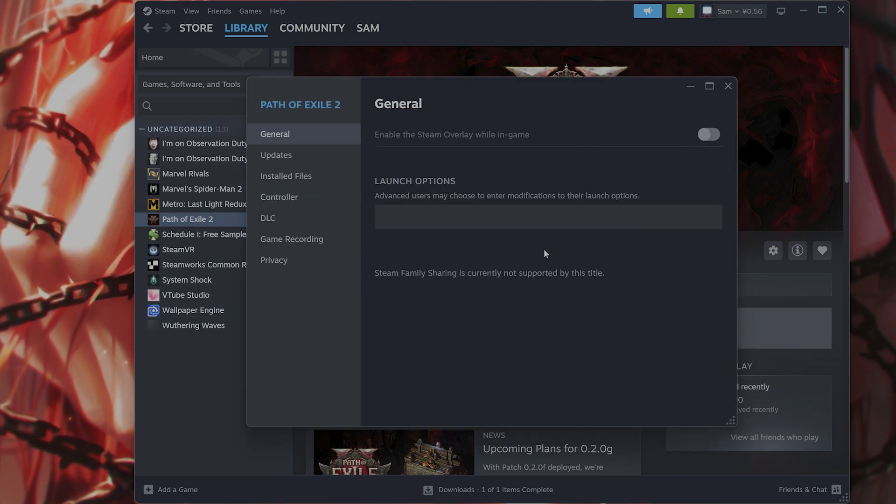
Step: Launch Discord from Windows search using 'dis'
{"action": "mouse_move", "coordinate": [42, 502]}
{"action": "left_click", "coordinate": [121, 490]}
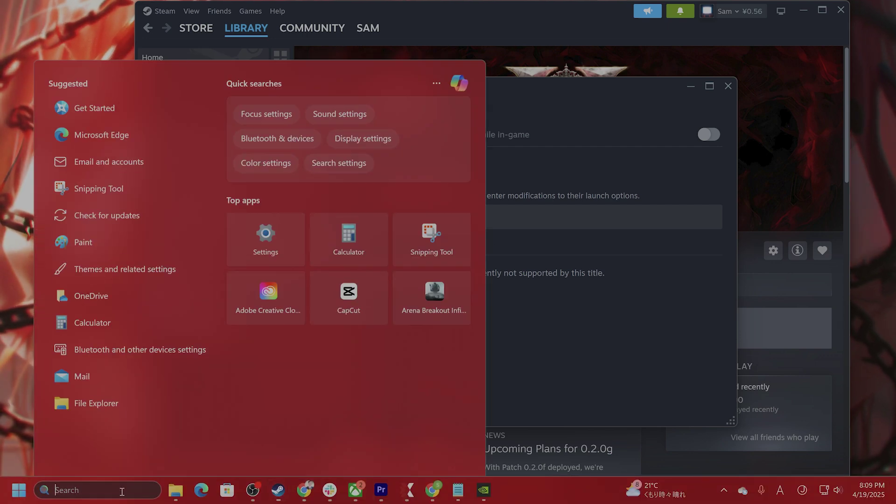
{"action": "type", "text": "dis"}
{"action": "key", "text": "Return"}
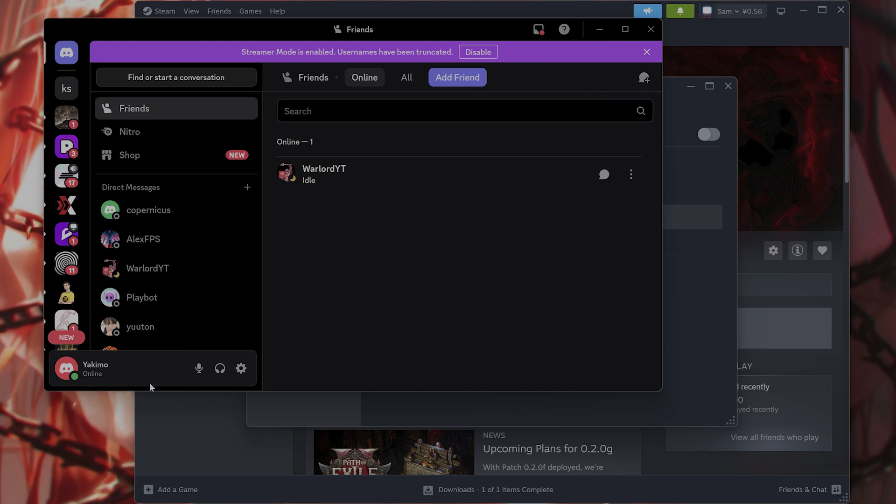
Step: Switch off Enable Overlay in Discord's Game Overlay settings and skip the feedback survey
{"action": "left_click", "coordinate": [241, 368]}
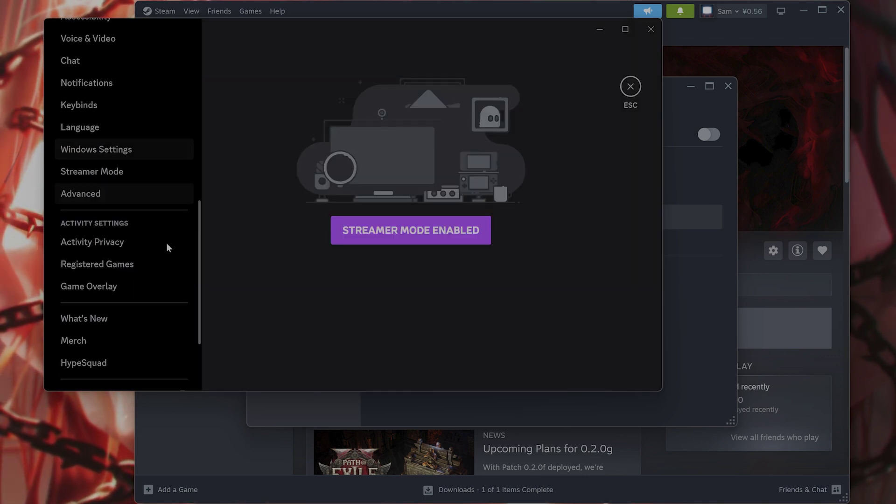
{"action": "scroll", "coordinate": [165, 250], "scroll_direction": "down", "scroll_amount": 1}
{"action": "left_click", "coordinate": [131, 235]}
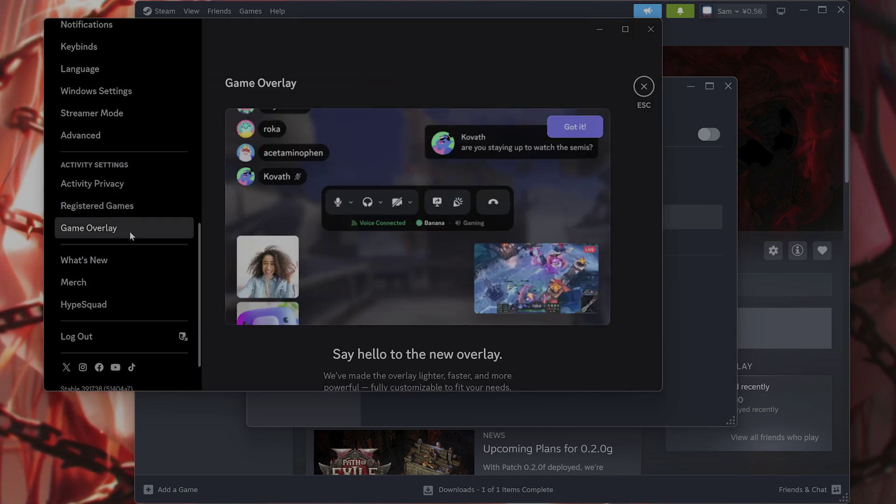
{"action": "scroll", "coordinate": [475, 267], "scroll_direction": "down", "scroll_amount": 5}
{"action": "scroll", "coordinate": [570, 260], "scroll_direction": "down", "scroll_amount": 1}
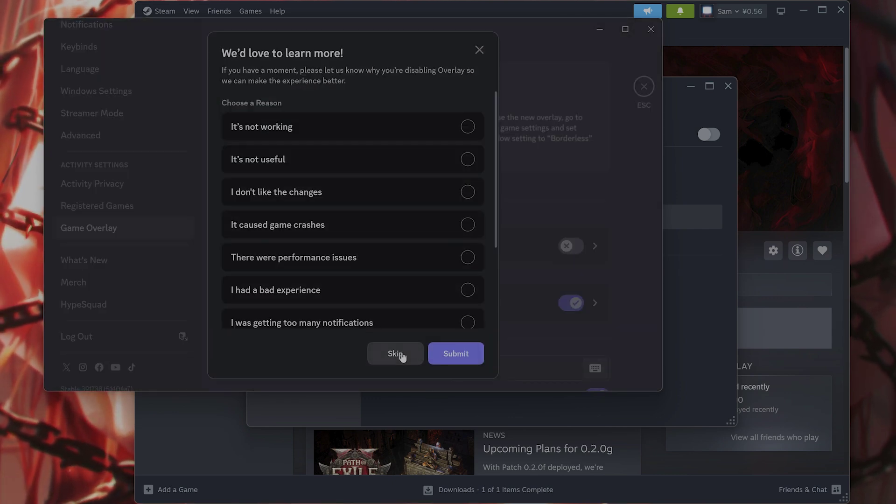
{"action": "left_click", "coordinate": [395, 352]}
Step: Review Path of Exile 2's Installed Files in Steam Properties (90.33 GB on C:), then close Properties
{"action": "key", "text": "shift+grave"}
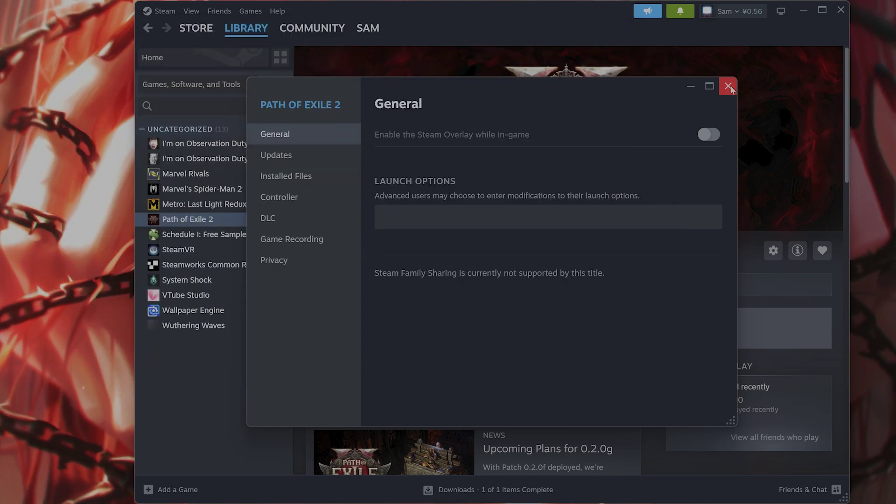
{"action": "left_click", "coordinate": [228, 224]}
{"action": "right_click", "coordinate": [204, 227]}
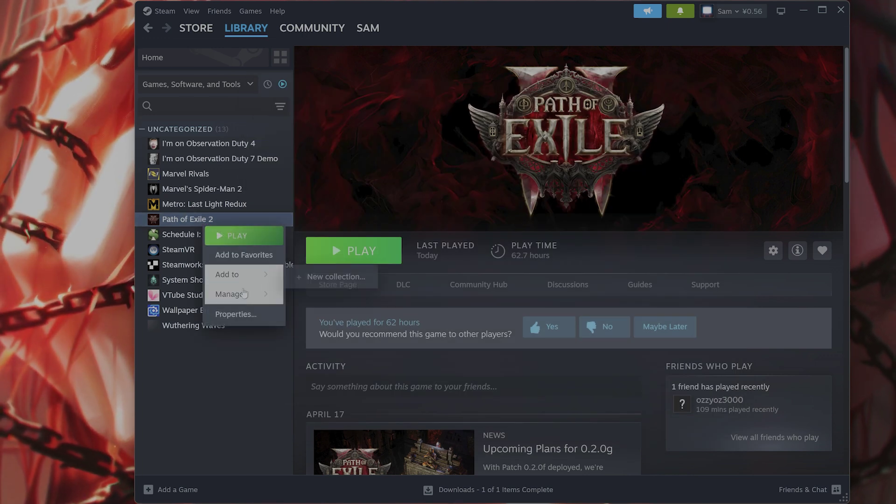
{"action": "left_click", "coordinate": [233, 314]}
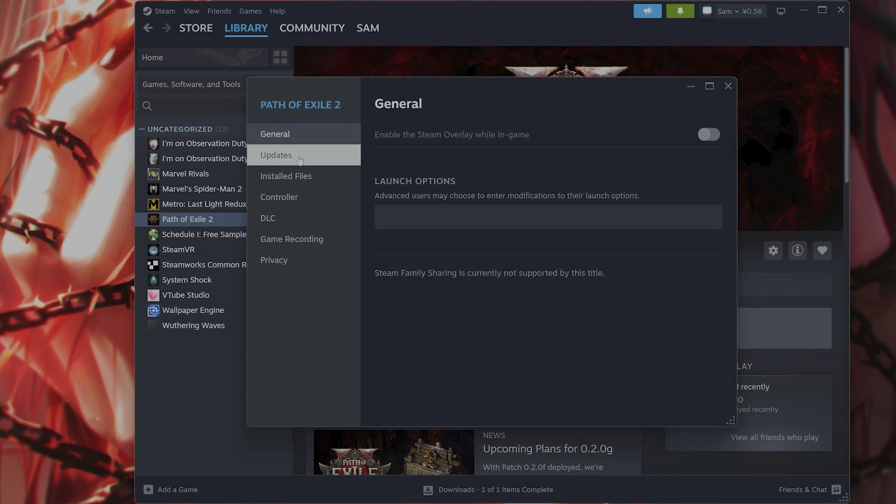
{"action": "left_click", "coordinate": [298, 180]}
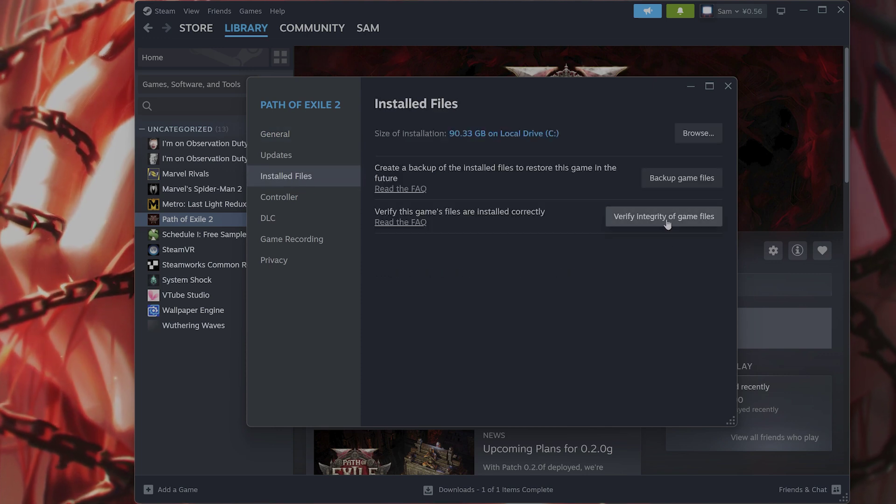
{"action": "left_click", "coordinate": [728, 87]}
Step: Open the Graphics page under System > Display in Windows Settings
{"action": "left_click", "coordinate": [808, 14]}
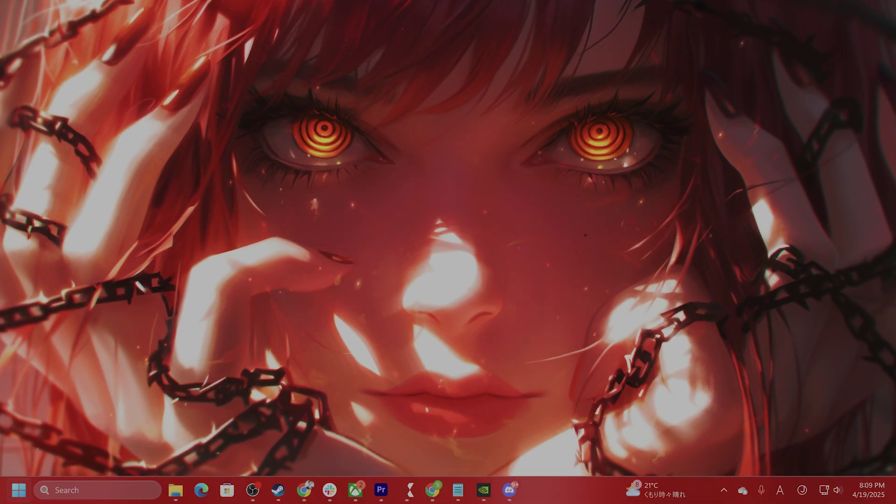
{"action": "left_click", "coordinate": [112, 488]}
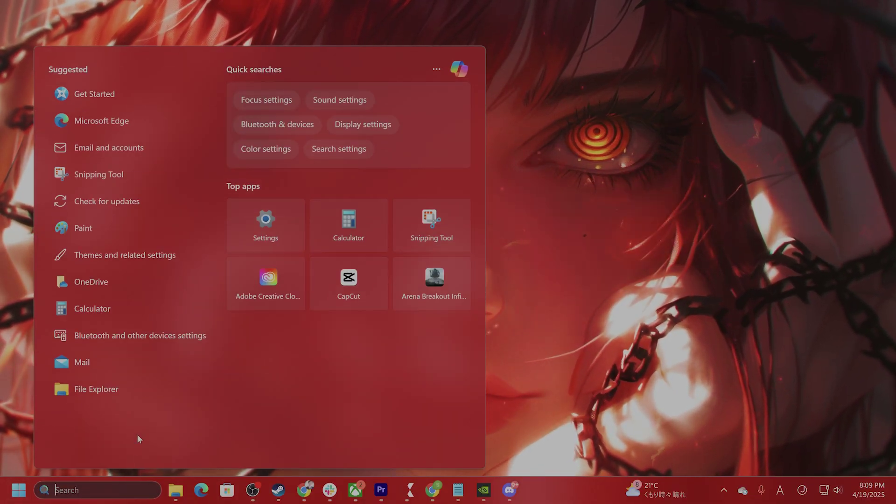
{"action": "type", "text": "se"}
{"action": "key", "text": "Return"}
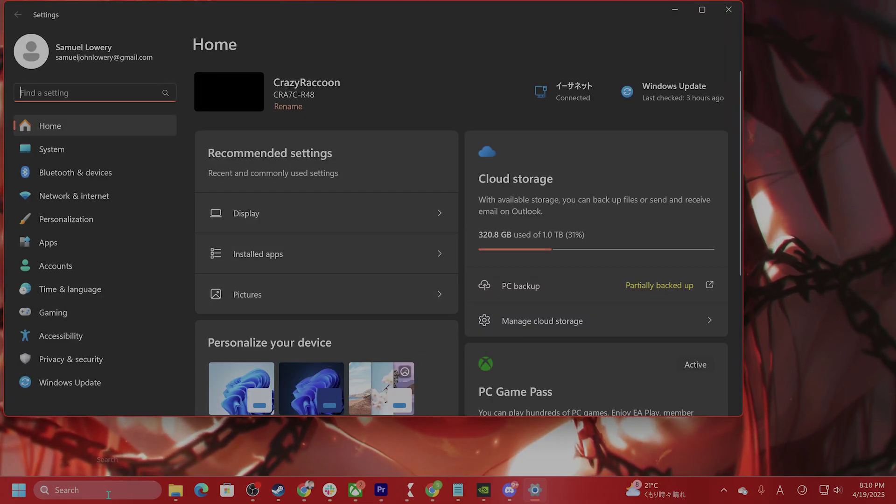
{"action": "left_click", "coordinate": [55, 154]}
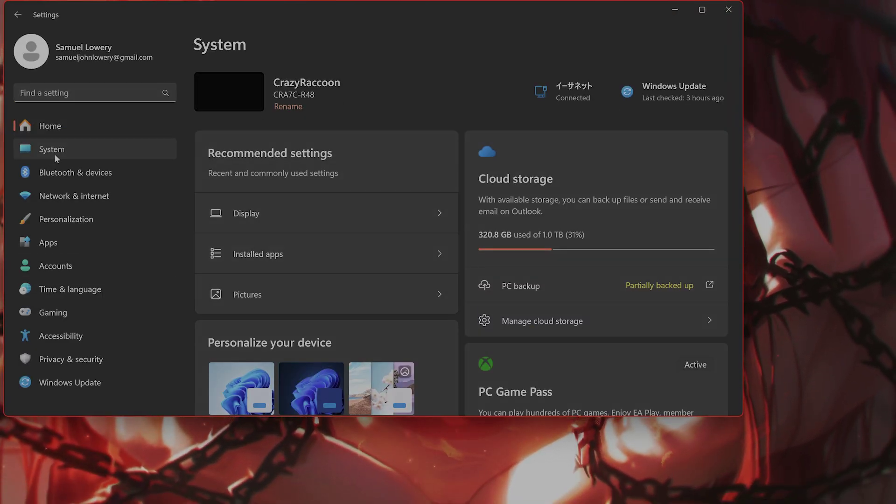
{"action": "scroll", "coordinate": [378, 274], "scroll_direction": "down", "scroll_amount": 10}
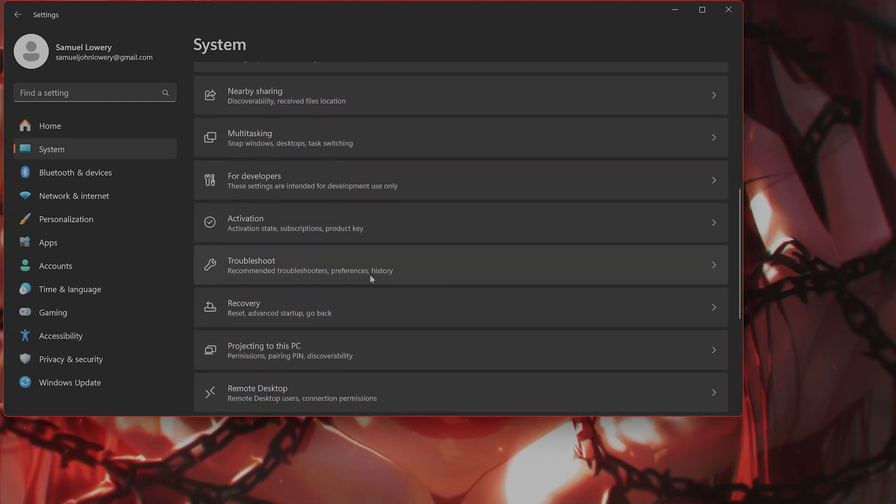
{"action": "scroll", "coordinate": [354, 289], "scroll_direction": "up", "scroll_amount": 10}
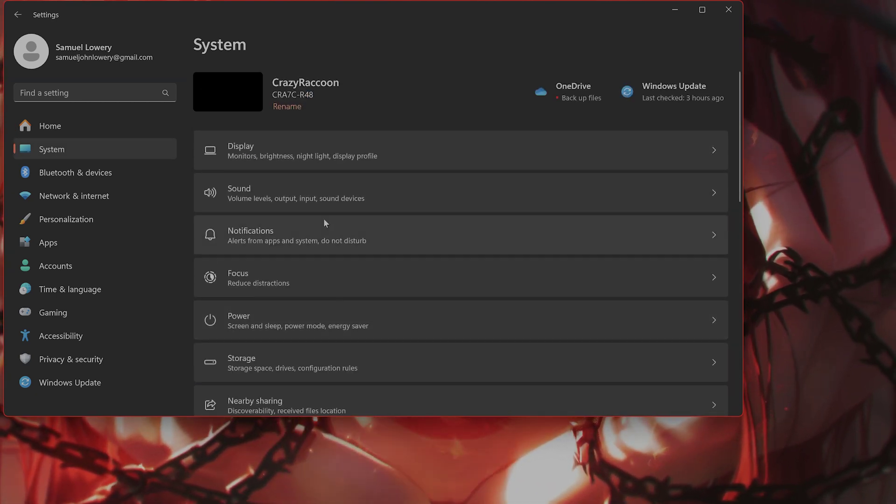
{"action": "left_click", "coordinate": [387, 149]}
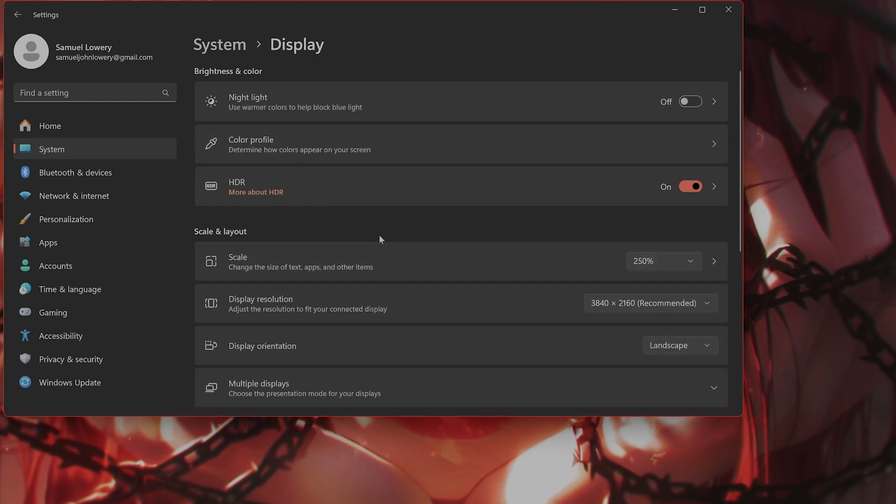
{"action": "scroll", "coordinate": [379, 236], "scroll_direction": "down", "scroll_amount": 5}
{"action": "scroll", "coordinate": [380, 238], "scroll_direction": "down", "scroll_amount": 1}
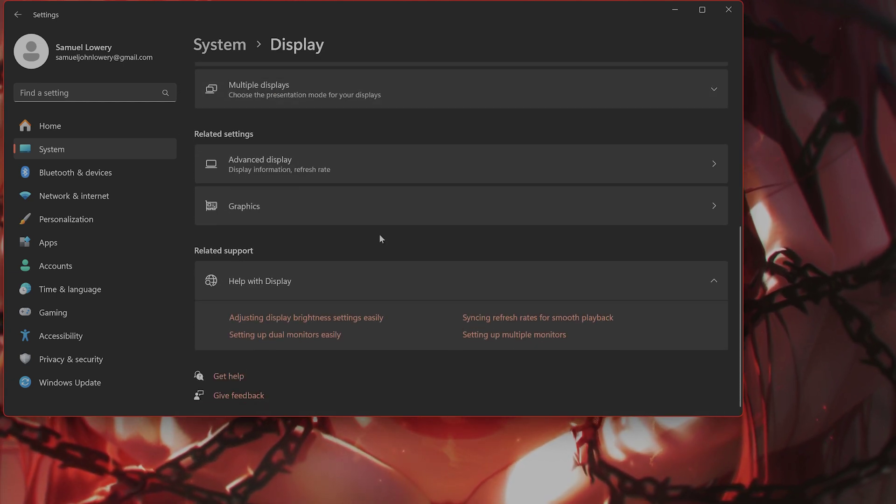
{"action": "left_click", "coordinate": [392, 206]}
{"action": "scroll", "coordinate": [389, 229], "scroll_direction": "down", "scroll_amount": 4}
Step: Set PathOfExileSteam.exe's GPU preference to High Performance (NVIDIA GeForce RTX 4080)
{"action": "left_click", "coordinate": [267, 192]}
{"action": "type", "text": "path"}
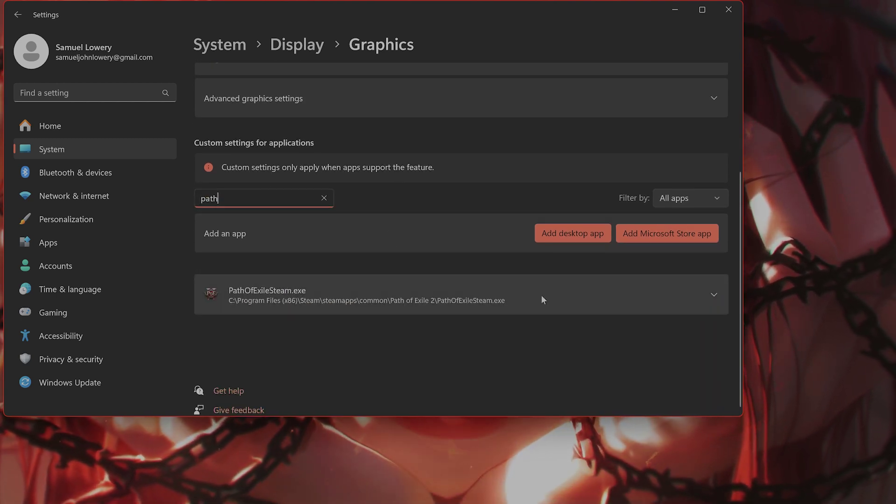
{"action": "left_click", "coordinate": [713, 296]}
{"action": "scroll", "coordinate": [707, 293], "scroll_direction": "down", "scroll_amount": 3}
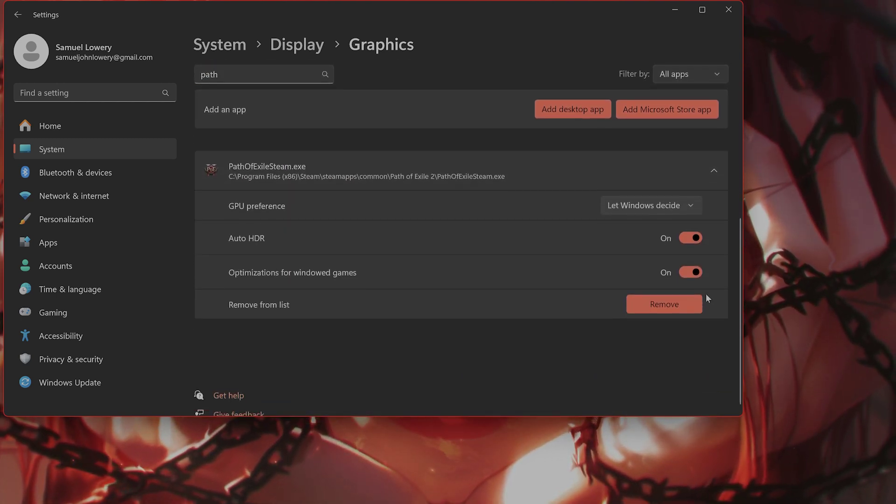
{"action": "scroll", "coordinate": [616, 314], "scroll_direction": "up", "scroll_amount": 1}
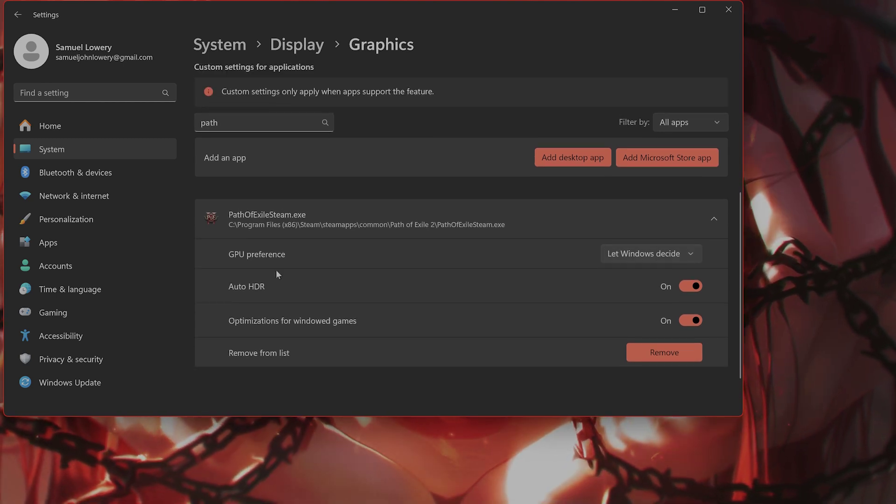
{"action": "left_click", "coordinate": [672, 257]}
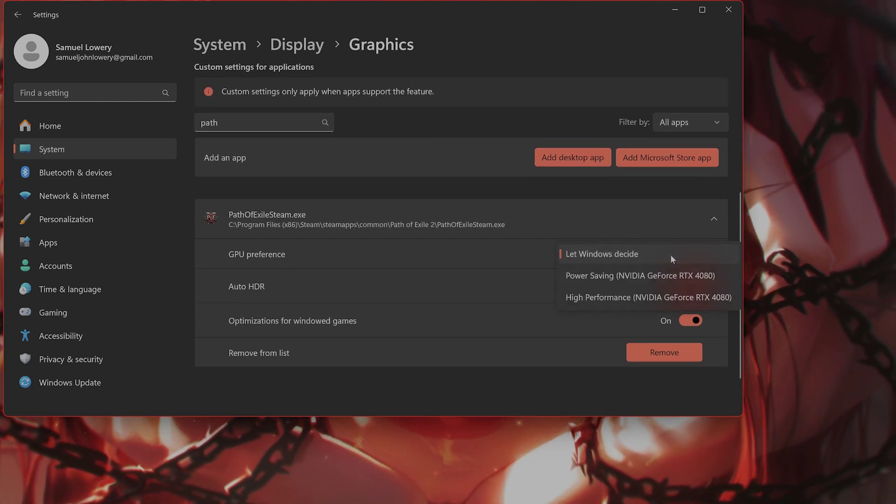
{"action": "left_click", "coordinate": [643, 297]}
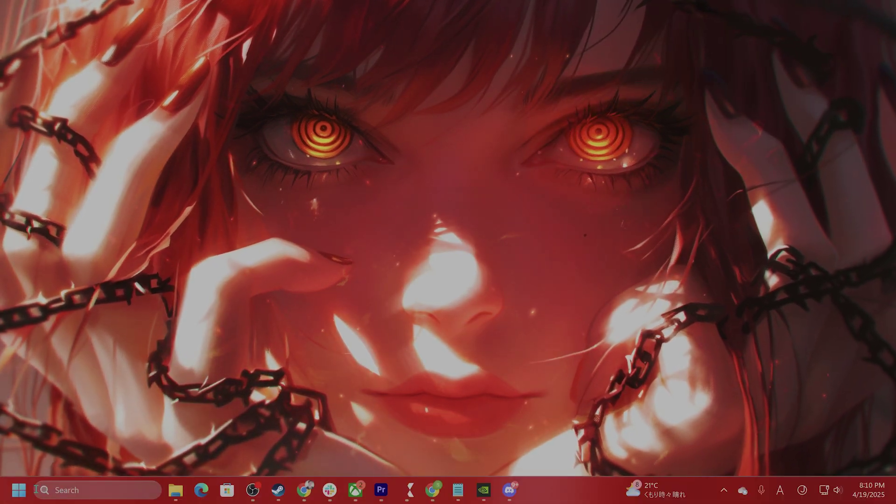
Step: Open NVIDIA Control Panel's Manage 3D Settings on the Program Settings tab
{"action": "left_click", "coordinate": [89, 493]}
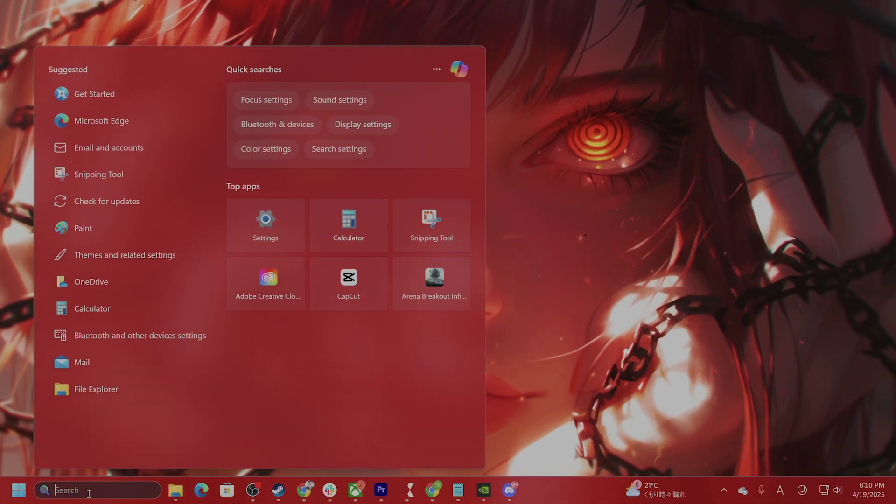
{"action": "type", "text": "nv"}
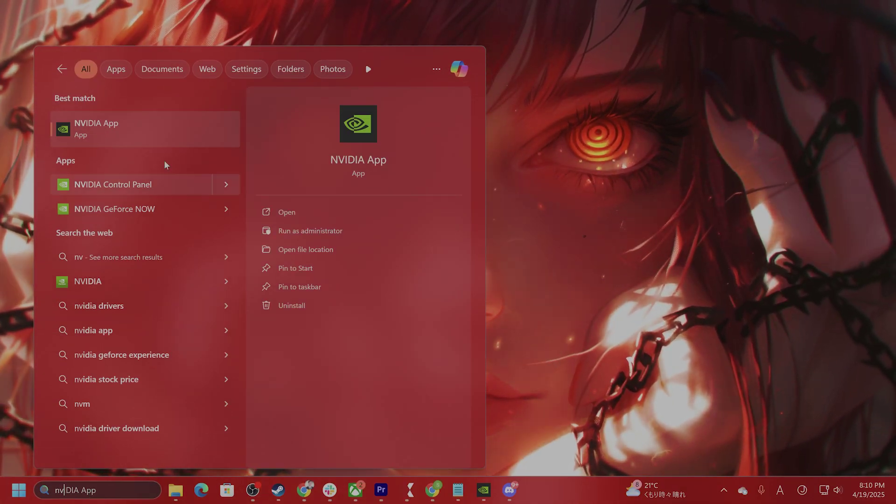
{"action": "left_click", "coordinate": [161, 185]}
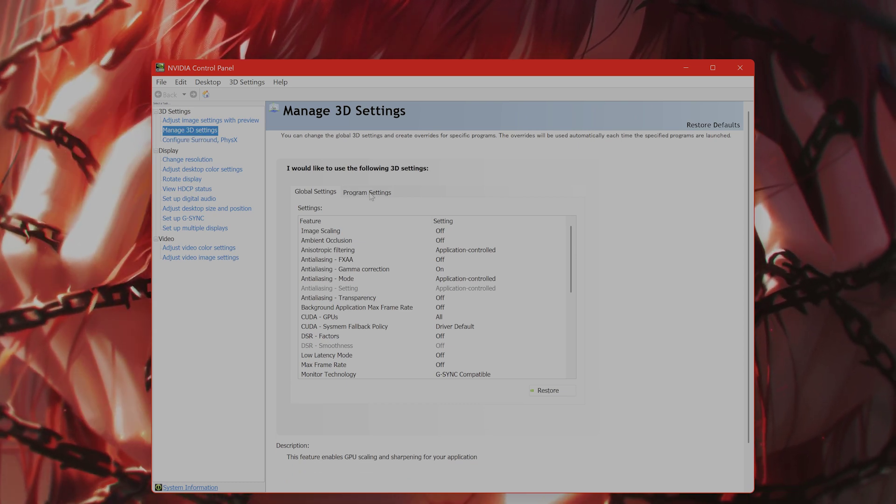
{"action": "left_click", "coordinate": [371, 193]}
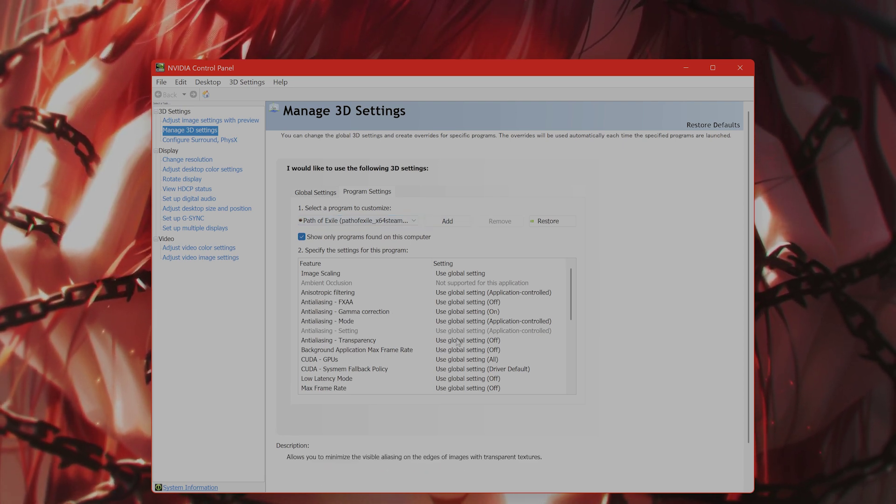
Step: Leave texture filtering options unchanged and set OpenGL rendering GPU to the NVIDIA GeForce RTX 4080
{"action": "scroll", "coordinate": [457, 340], "scroll_direction": "down", "scroll_amount": 5}
{"action": "left_click", "coordinate": [481, 351]}
{"action": "left_click", "coordinate": [493, 350]}
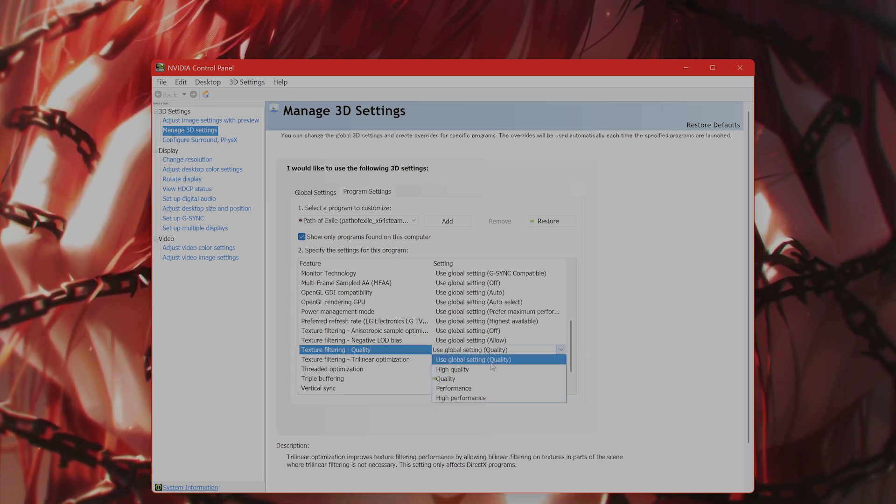
{"action": "left_click", "coordinate": [488, 342]}
{"action": "left_click", "coordinate": [485, 359]}
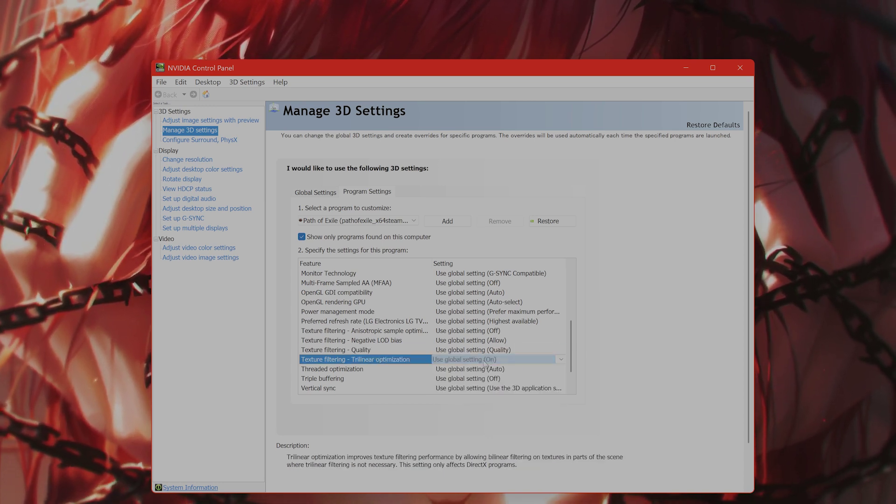
{"action": "left_click", "coordinate": [485, 359]}
{"action": "left_click", "coordinate": [485, 361]}
{"action": "scroll", "coordinate": [486, 359], "scroll_direction": "up", "scroll_amount": 1}
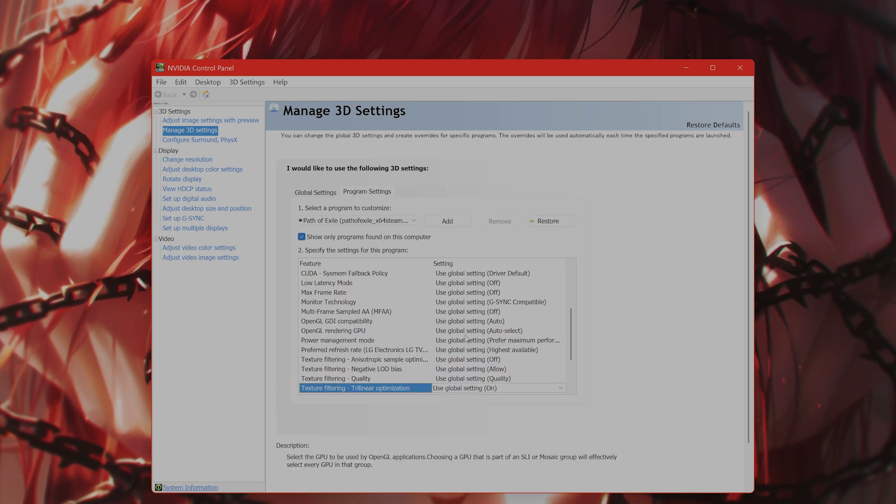
{"action": "left_click", "coordinate": [468, 332]}
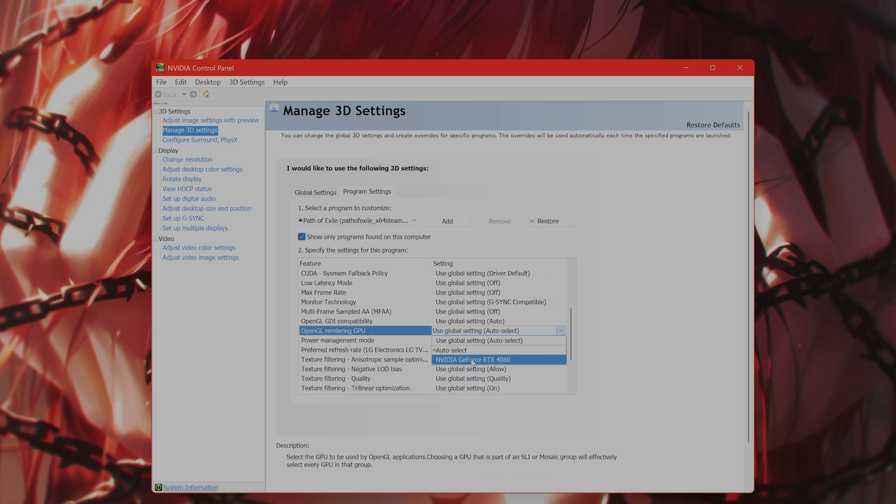
{"action": "left_click", "coordinate": [473, 360]}
Step: Keep Image Scaling and FXAA at their global settings and apply the game's 3D settings
{"action": "scroll", "coordinate": [500, 368], "scroll_direction": "up", "scroll_amount": 2}
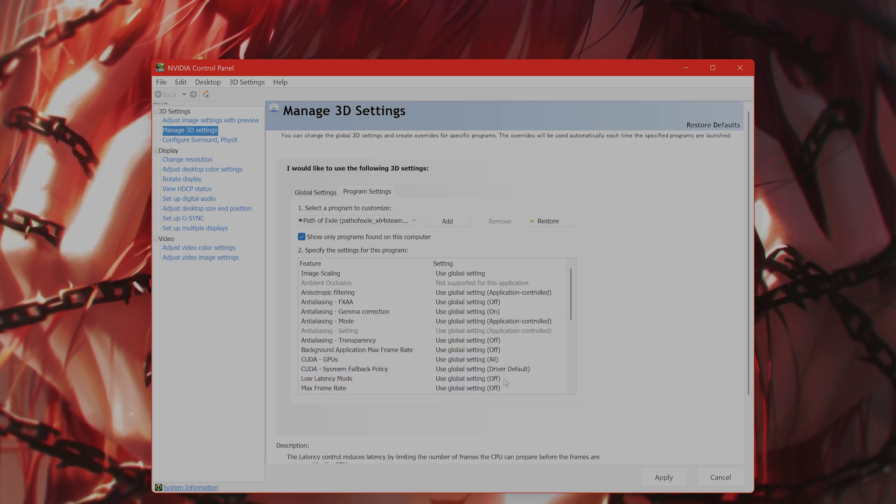
{"action": "left_click", "coordinate": [462, 276]}
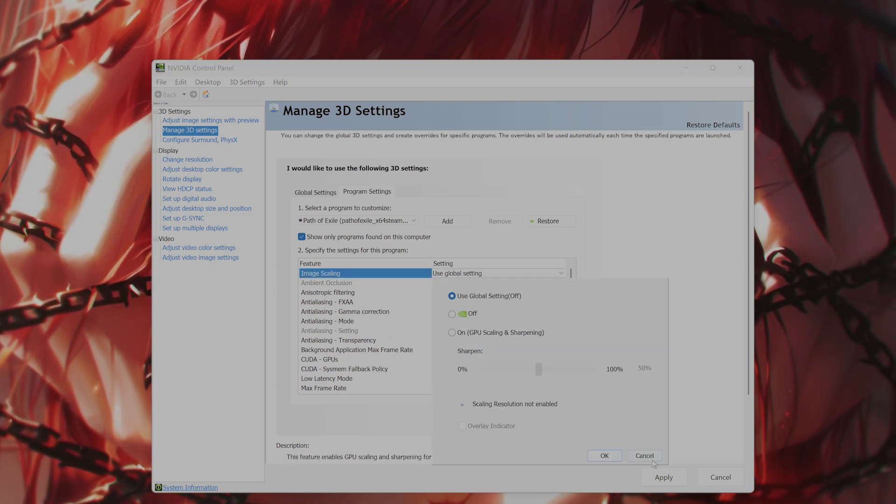
{"action": "key", "text": "Escape"}
{"action": "left_click", "coordinate": [476, 302]}
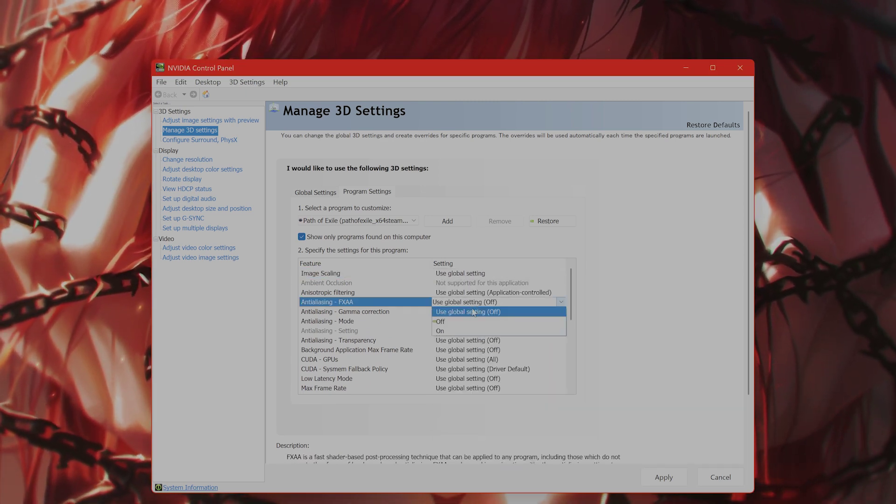
{"action": "left_click", "coordinate": [473, 312]}
{"action": "scroll", "coordinate": [507, 355], "scroll_direction": "down", "scroll_amount": 4}
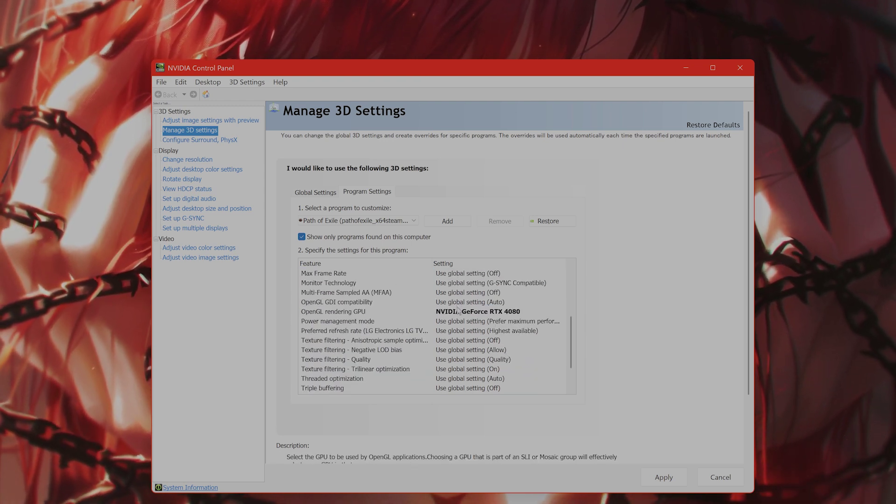
{"action": "left_click", "coordinate": [682, 476]}
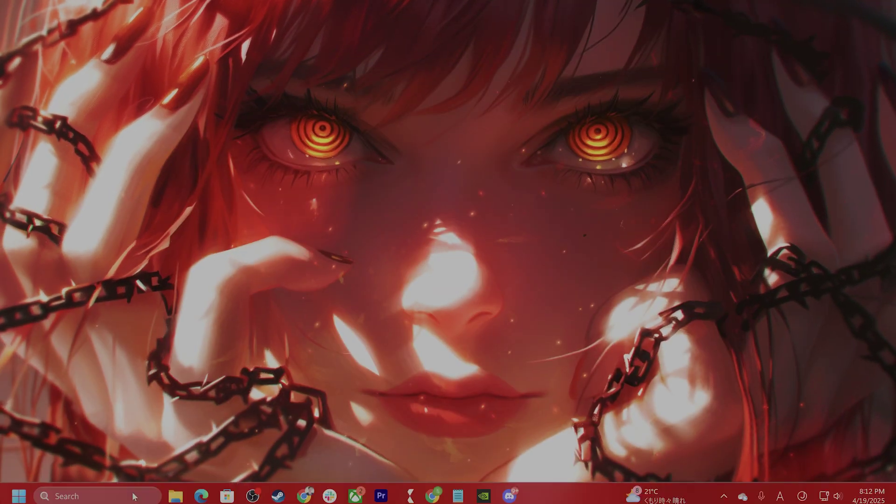
Step: Open Windows Security's Virus & threat protection settings to check them
{"action": "left_click", "coordinate": [94, 489]}
{"action": "type", "text": "windows s"}
{"action": "key", "text": "Return"}
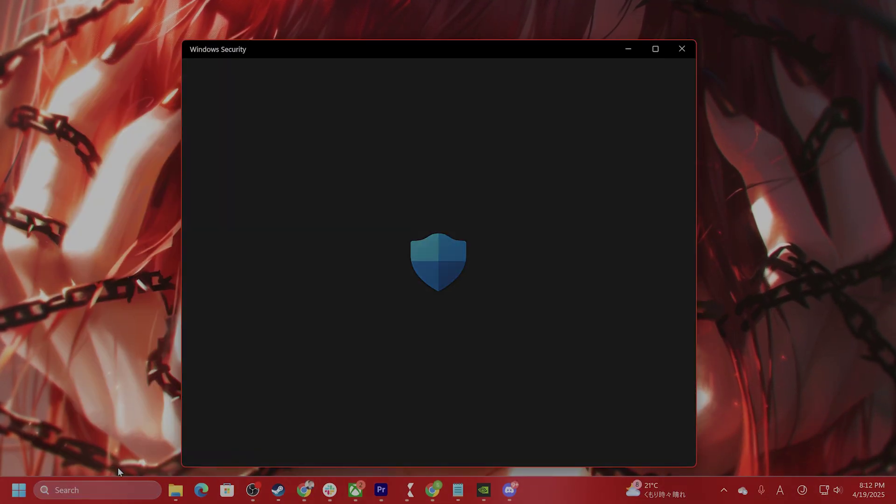
{"action": "left_click", "coordinate": [276, 227]}
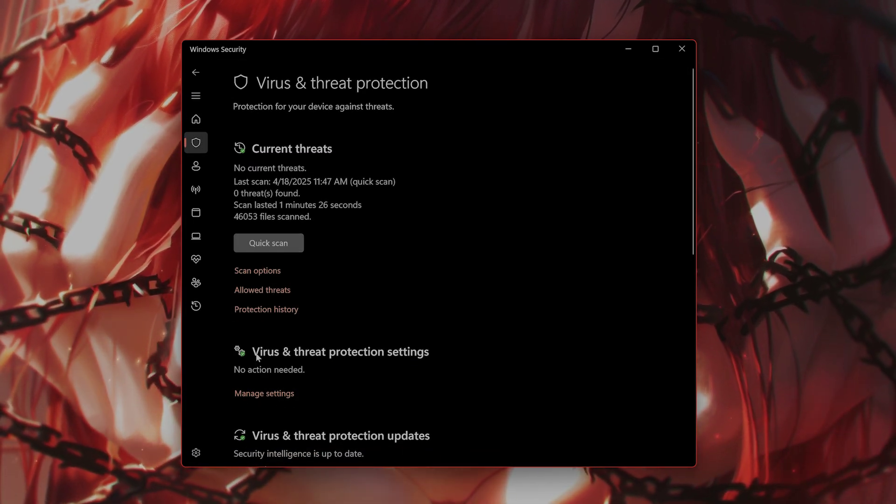
{"action": "left_click", "coordinate": [264, 393]}
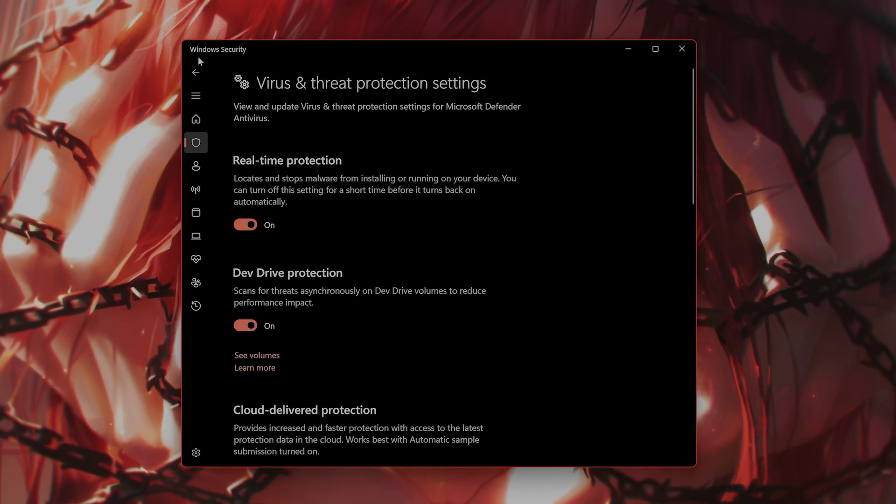
Step: Go to Firewall & network protection's Public network page, where Defender Firewall is on
{"action": "left_click", "coordinate": [195, 72]}
{"action": "left_click", "coordinate": [195, 73]}
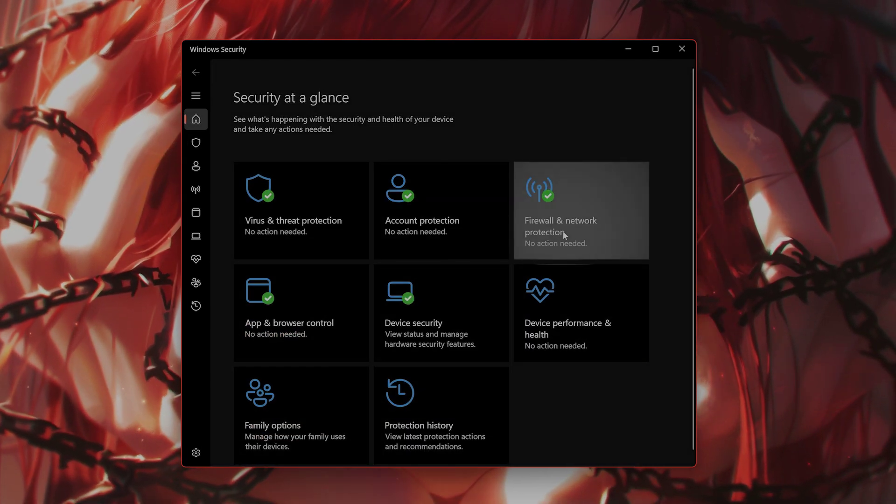
{"action": "left_click", "coordinate": [564, 231]}
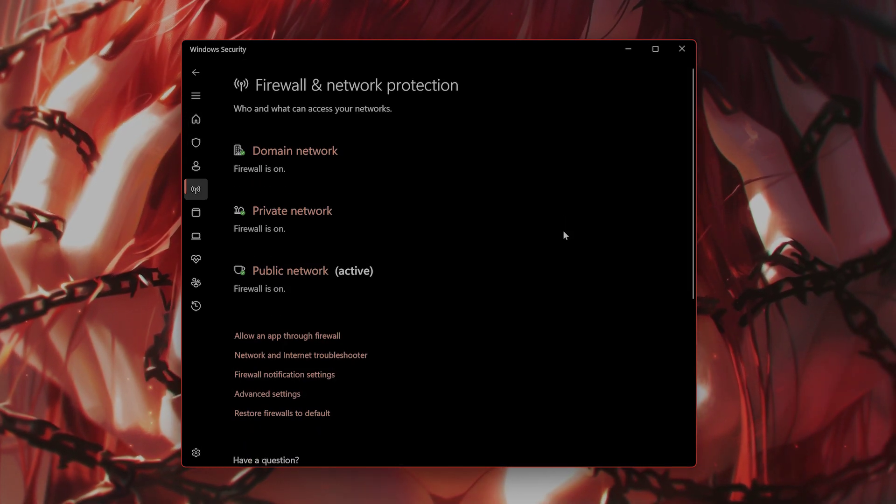
{"action": "left_click", "coordinate": [296, 275]}
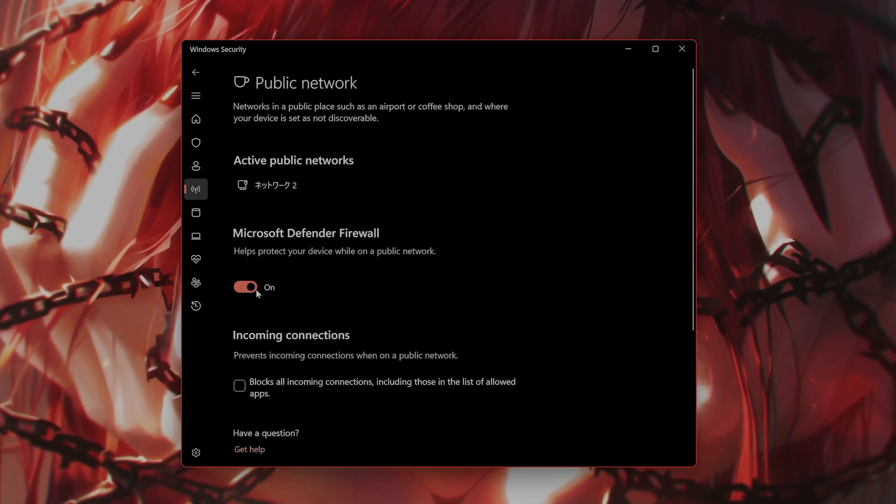